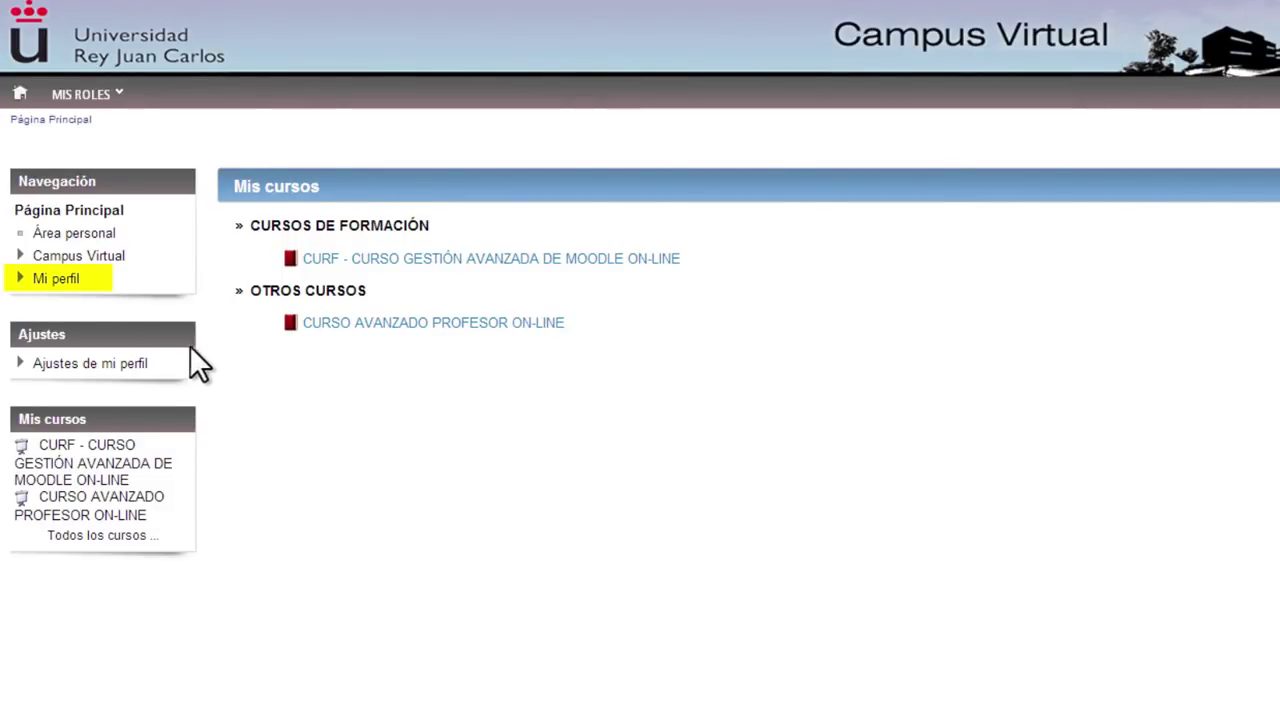
- Open the personal profile page and its form for editing the profile information
{"action": "left_click", "coordinate": [74, 280]}
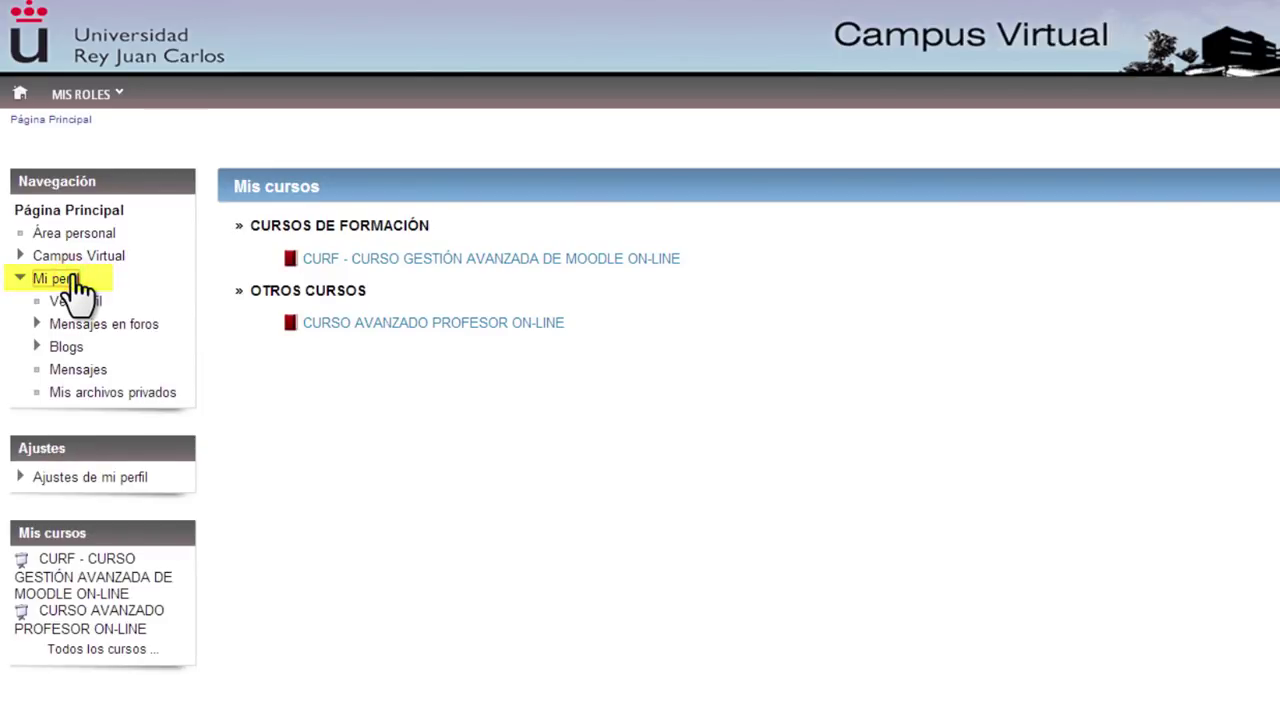
{"action": "left_click", "coordinate": [83, 299]}
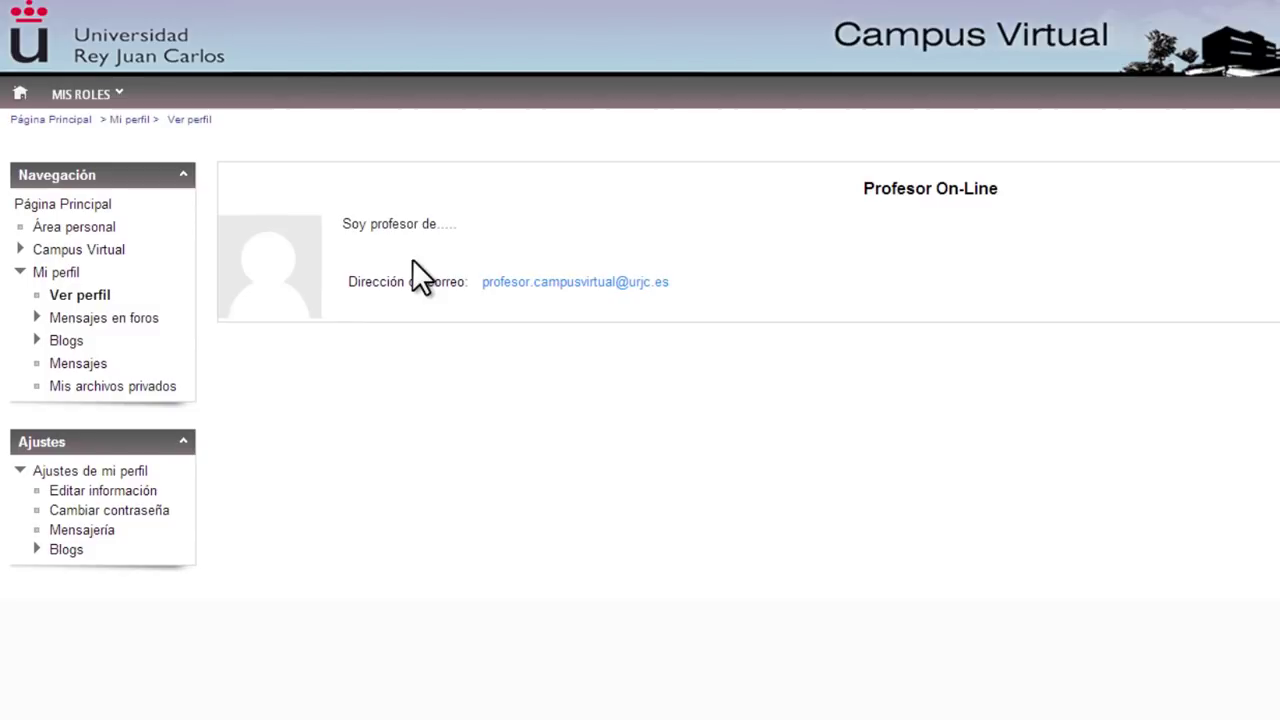
{"action": "left_click", "coordinate": [157, 486]}
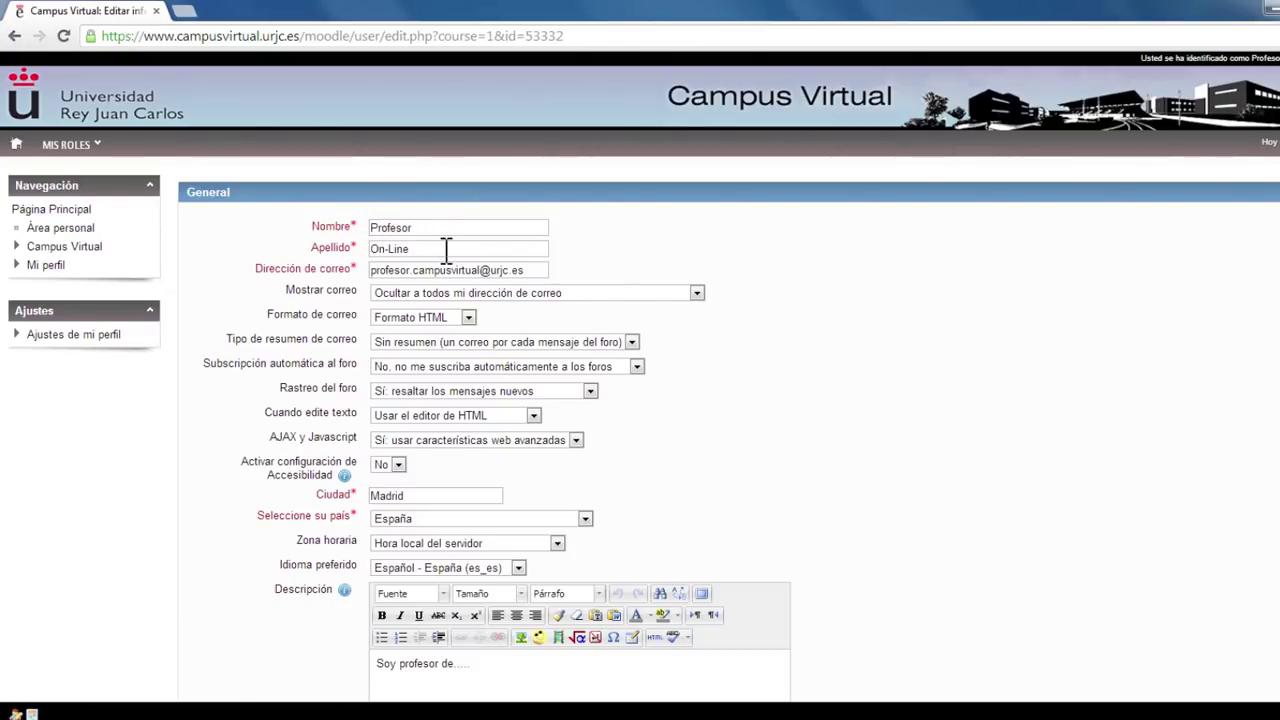
- Set the profile's e-mail visibility to "Ocultar a todos mi dirección de correo"
{"action": "left_click", "coordinate": [545, 270]}
{"action": "left_click", "coordinate": [693, 293]}
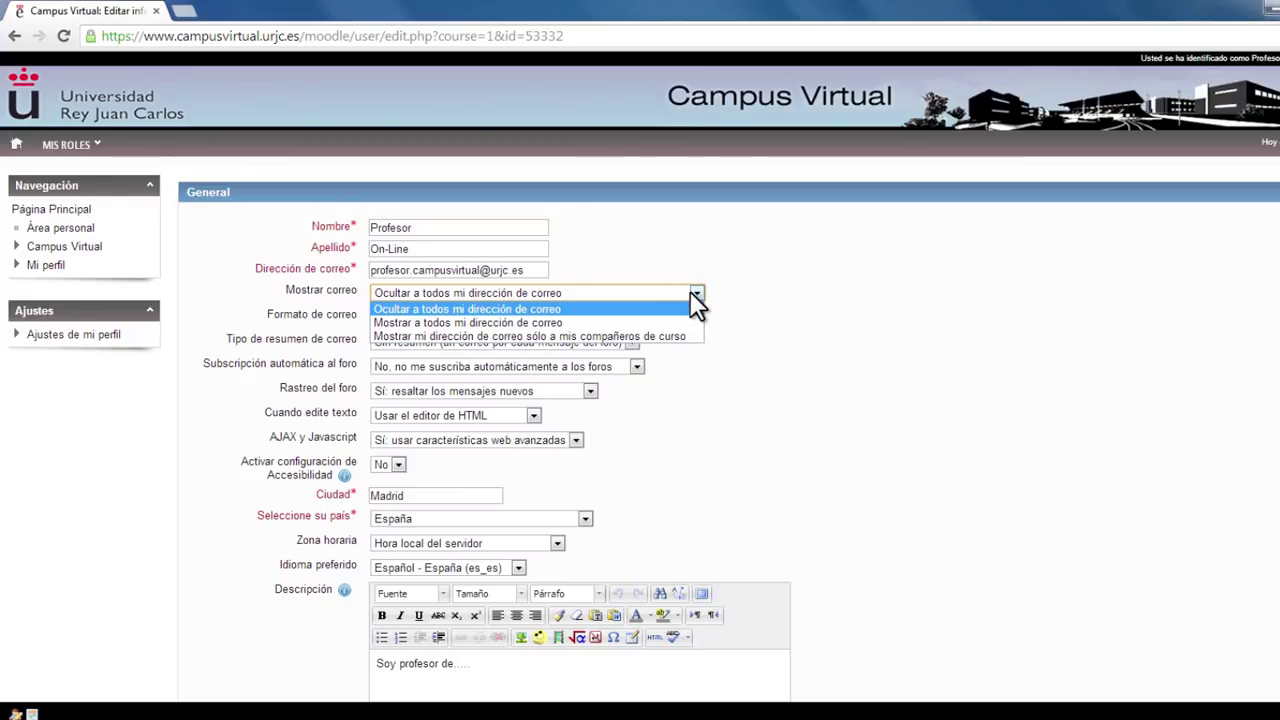
{"action": "left_click", "coordinate": [637, 309]}
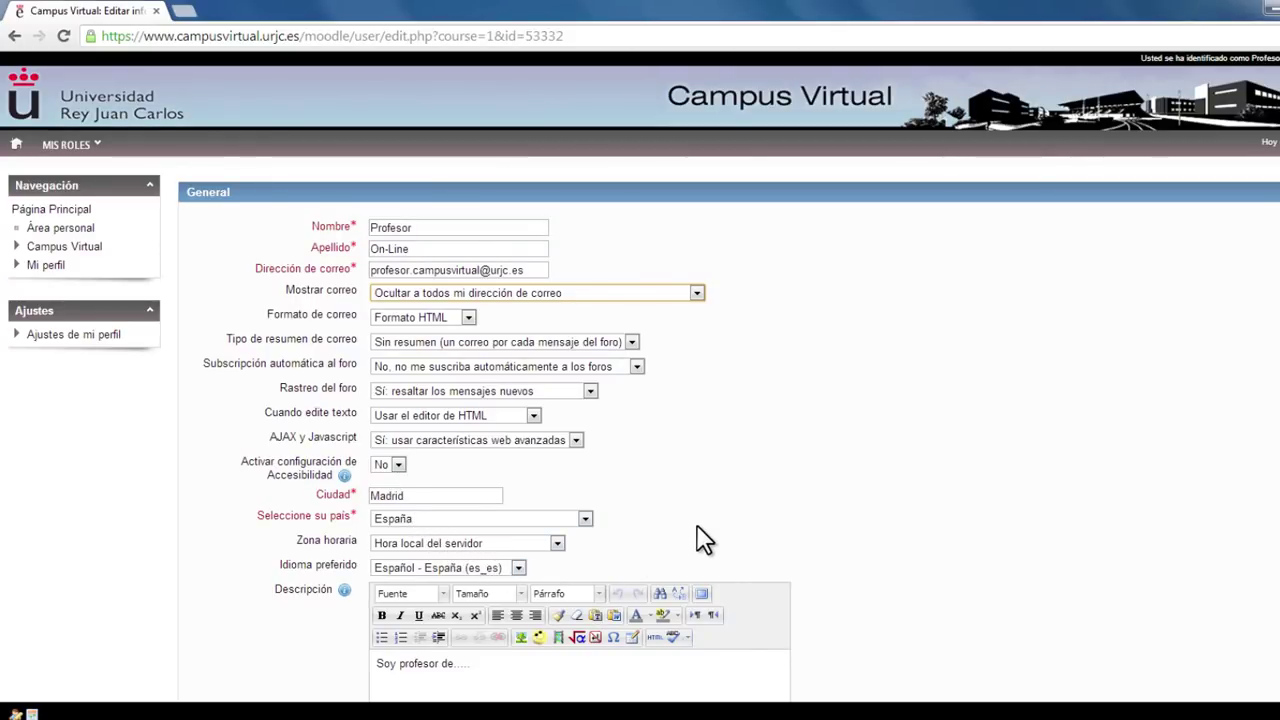
- Complete the profile description so it reads "Soy profesor de la asignatura XXXX"
{"action": "scroll", "coordinate": [697, 530], "scroll_direction": "down", "scroll_amount": 2}
{"action": "scroll", "coordinate": [700, 535], "scroll_direction": "down", "scroll_amount": 3}
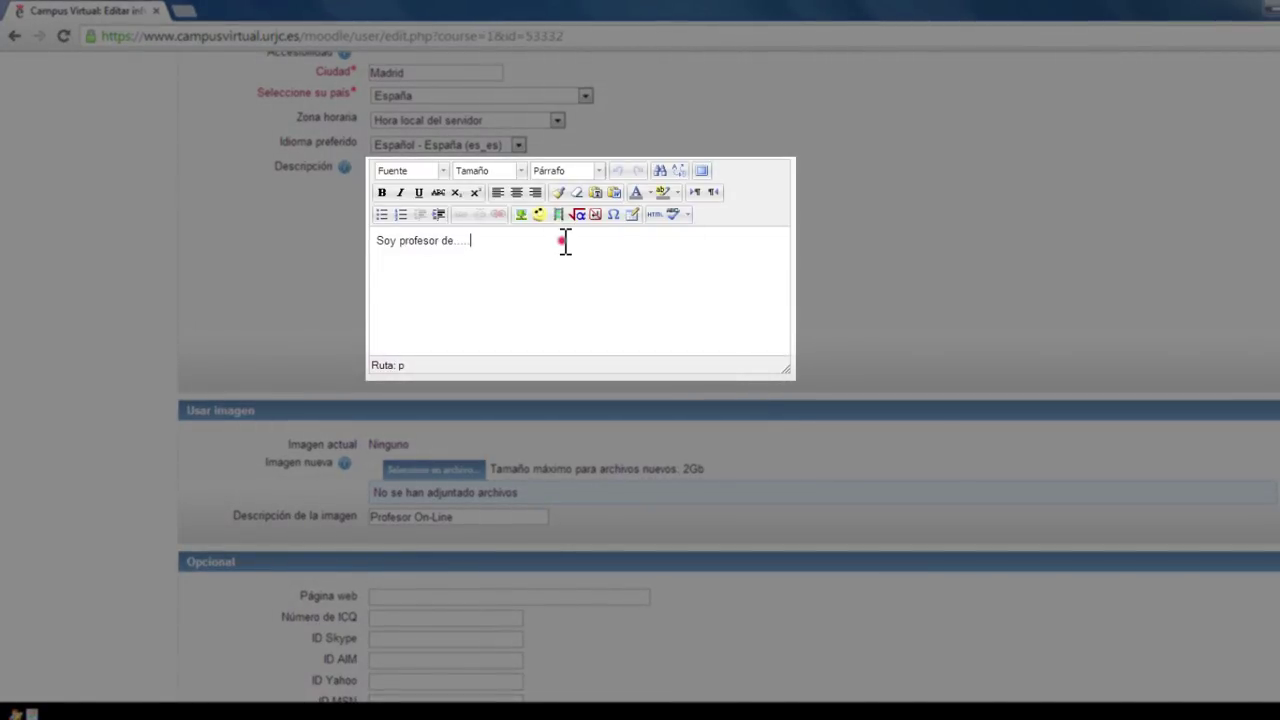
{"action": "left_click", "coordinate": [563, 241]}
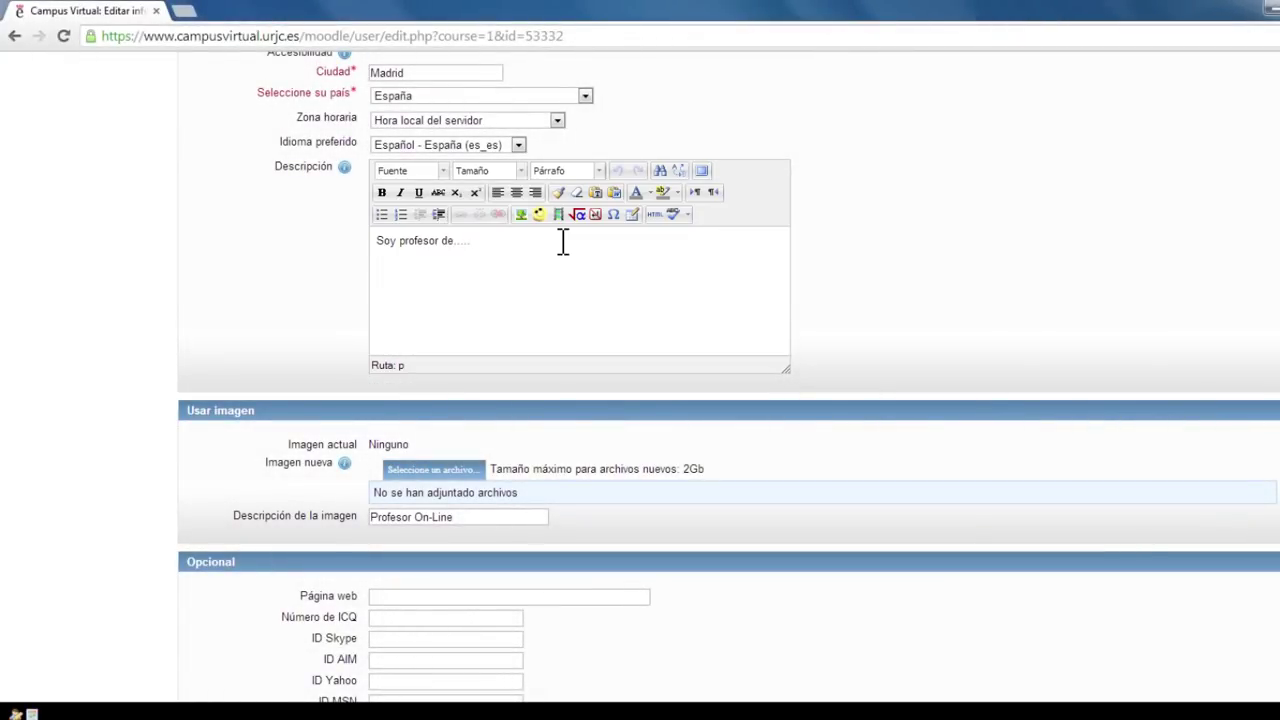
{"action": "key", "text": "BackSpace"}
{"action": "key", "text": "BackSpace"}
{"action": "key", "text": "BackSpace"}
{"action": "type", "text": "la asignatura "}
{"action": "type", "text": "XXXX"}
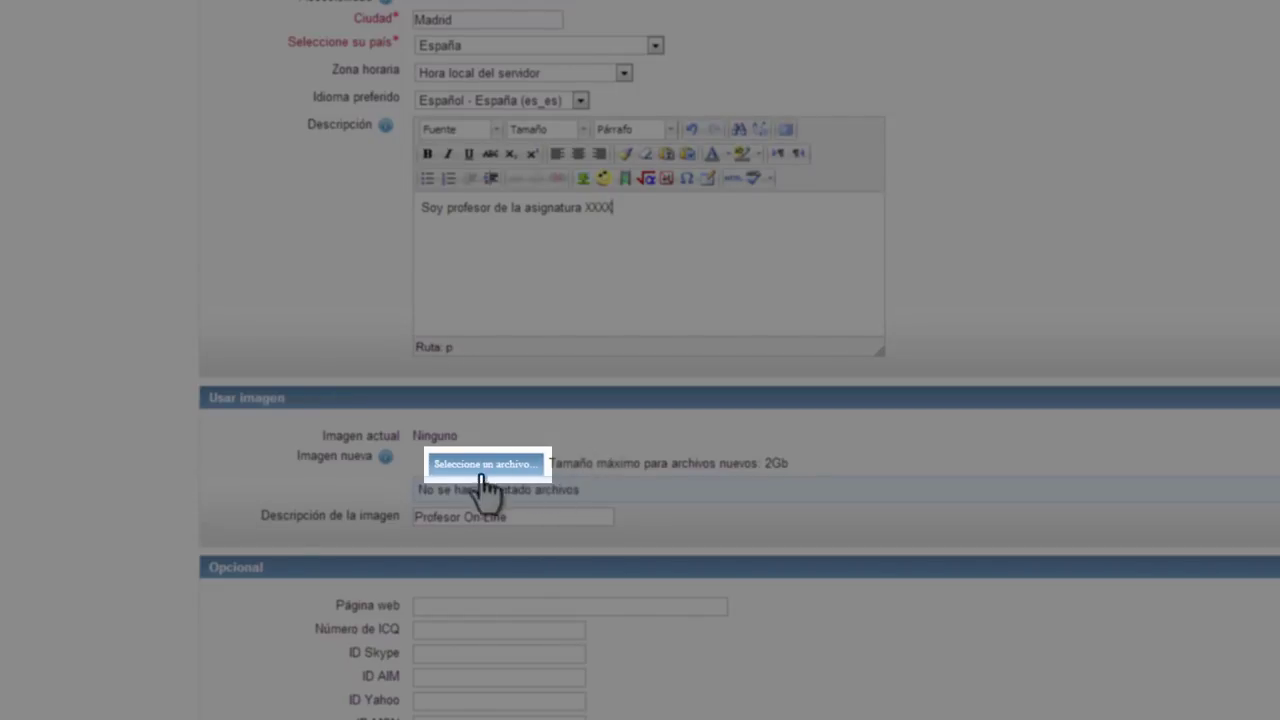
- Upload FotoCampusVirtual.png as the new profile image, with the license "Todos los derechos reservados"
{"action": "left_click", "coordinate": [481, 468]}
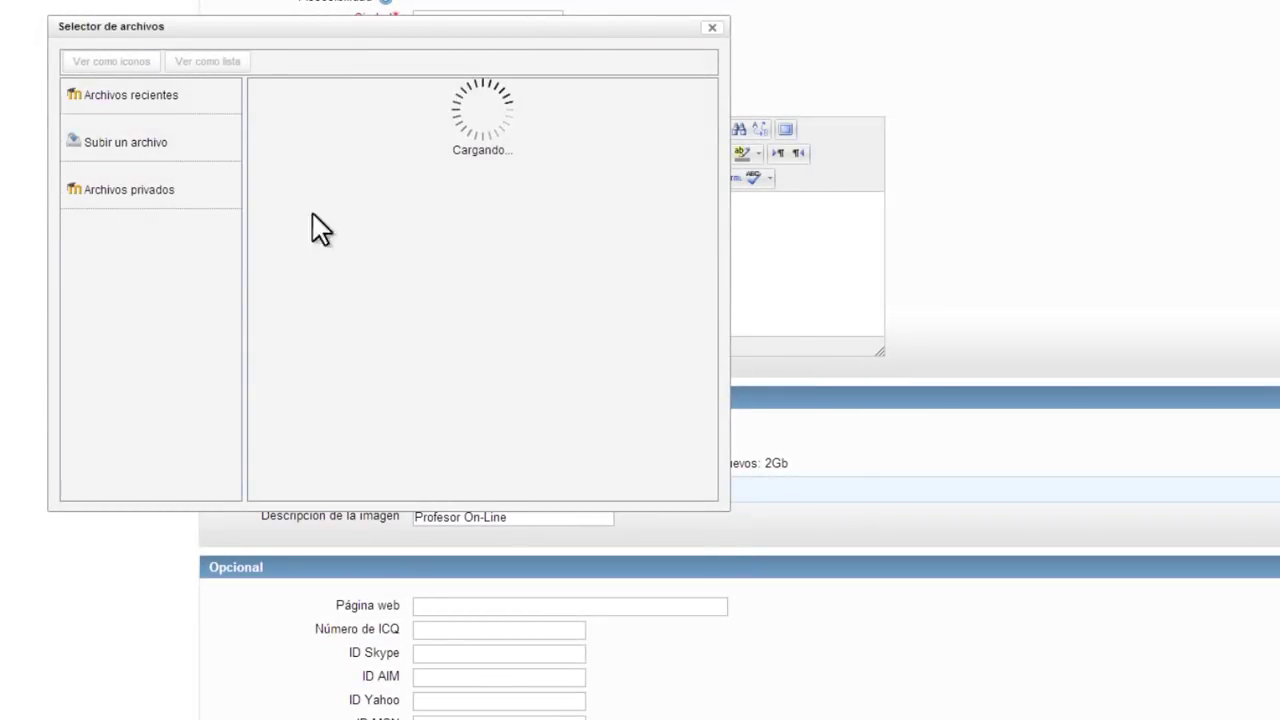
{"action": "left_click", "coordinate": [147, 142]}
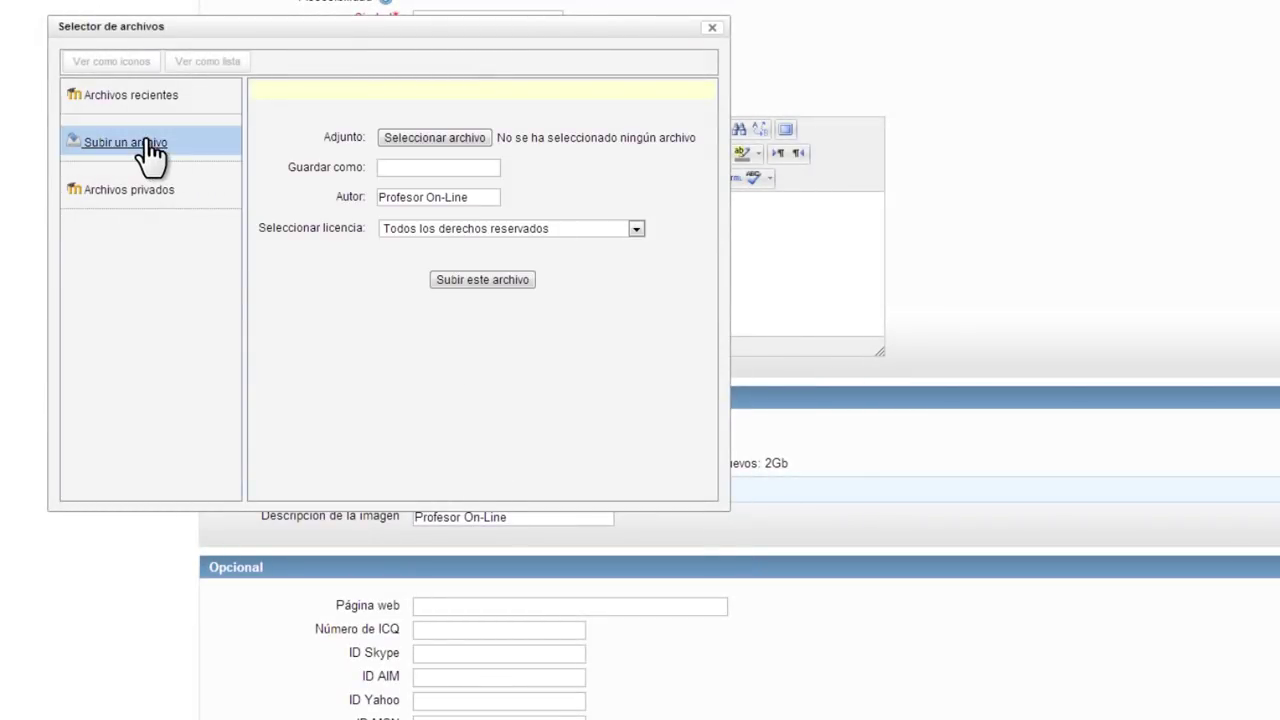
{"action": "left_click", "coordinate": [453, 138]}
{"action": "double_click", "coordinate": [252, 201]}
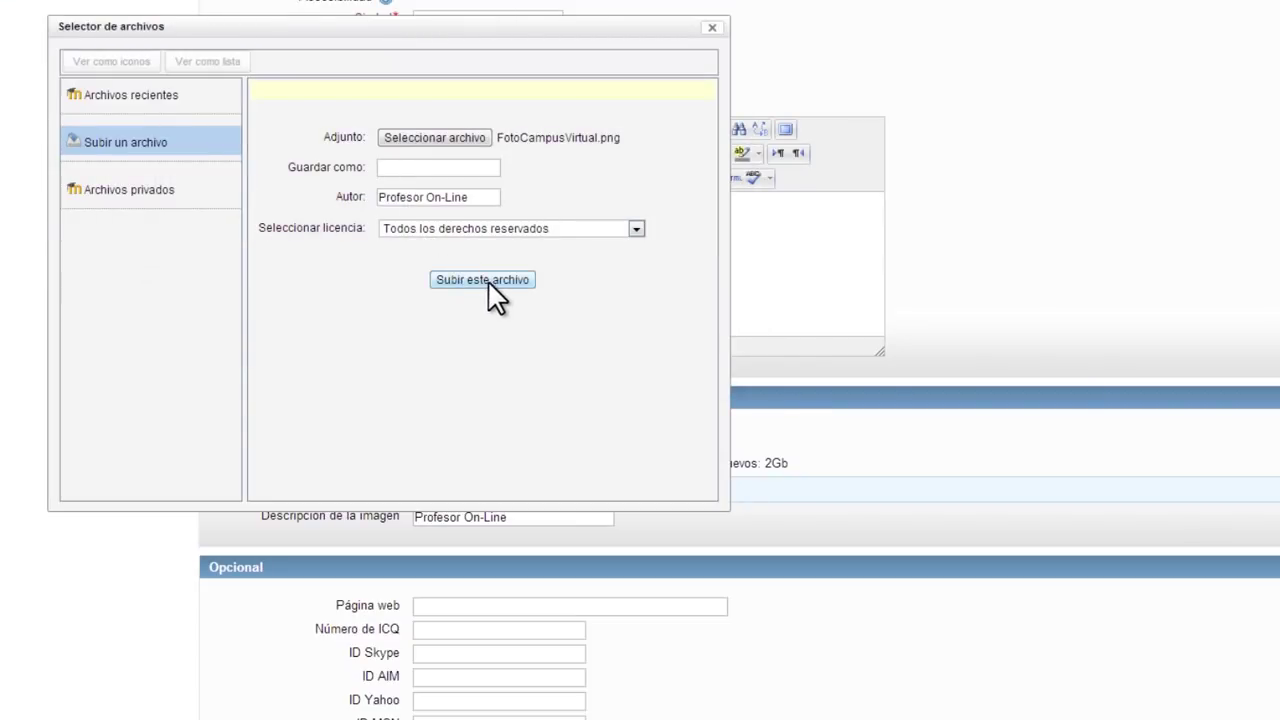
{"action": "left_click", "coordinate": [485, 281]}
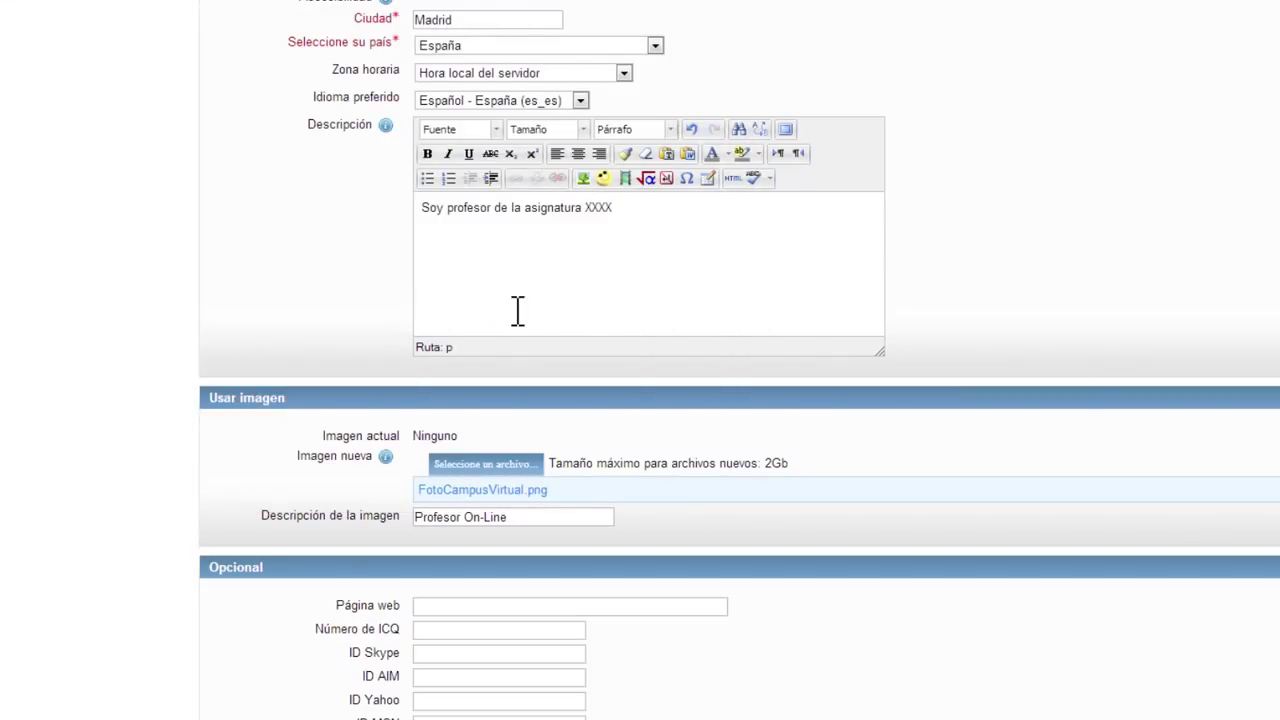
- Keep the image description, leave the optional contact fields empty and save the updated personal information
{"action": "scroll", "coordinate": [922, 463], "scroll_direction": "down", "scroll_amount": 1}
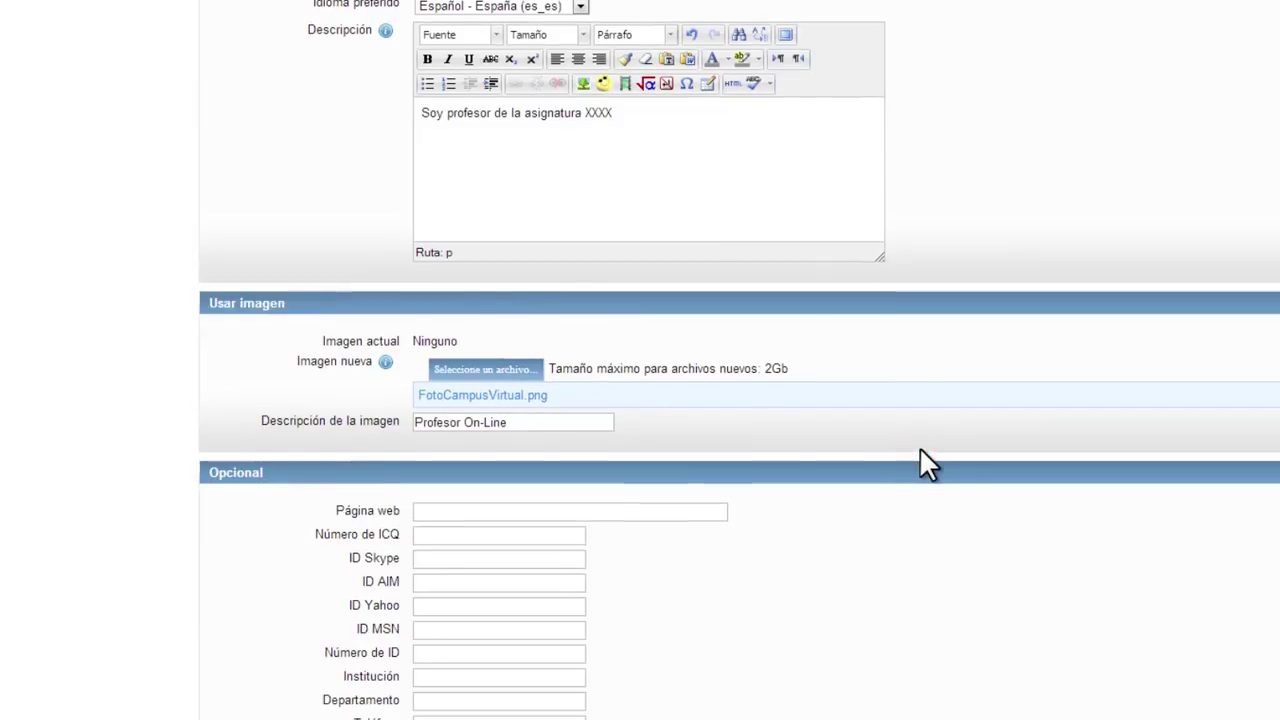
{"action": "scroll", "coordinate": [921, 450], "scroll_direction": "down", "scroll_amount": 1}
{"action": "left_click", "coordinate": [591, 328]}
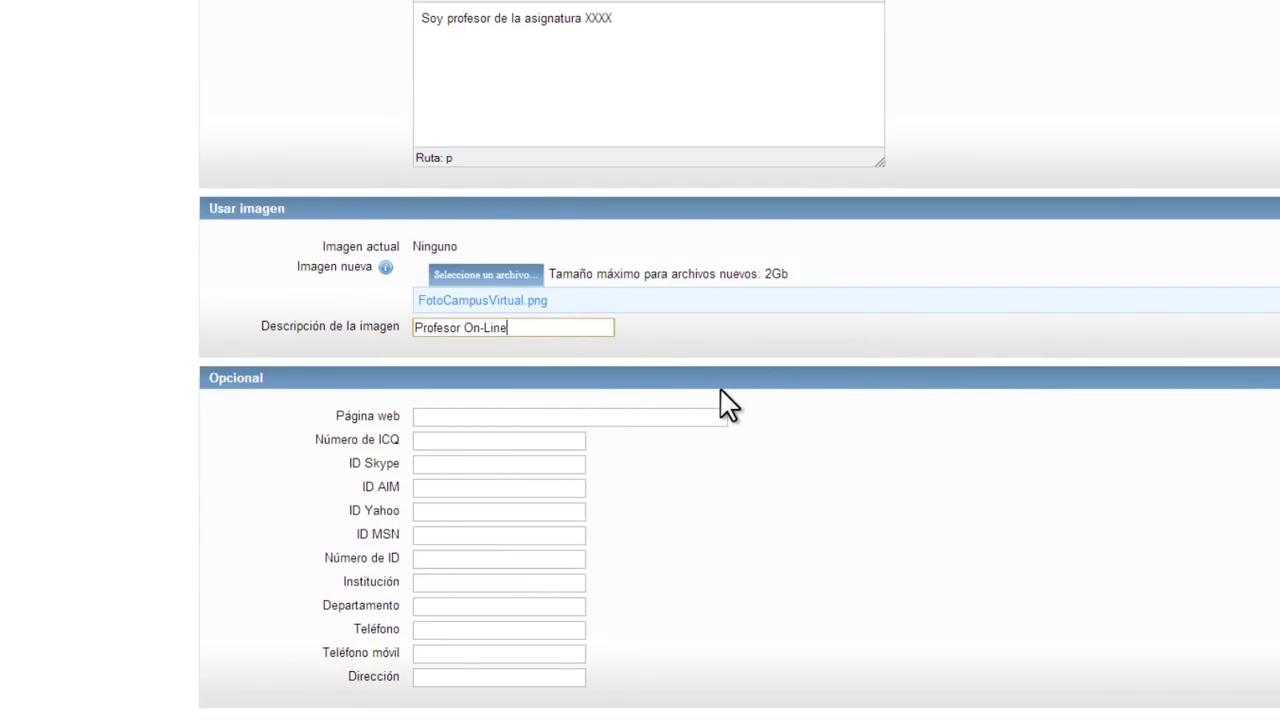
{"action": "scroll", "coordinate": [726, 400], "scroll_direction": "down", "scroll_amount": 1}
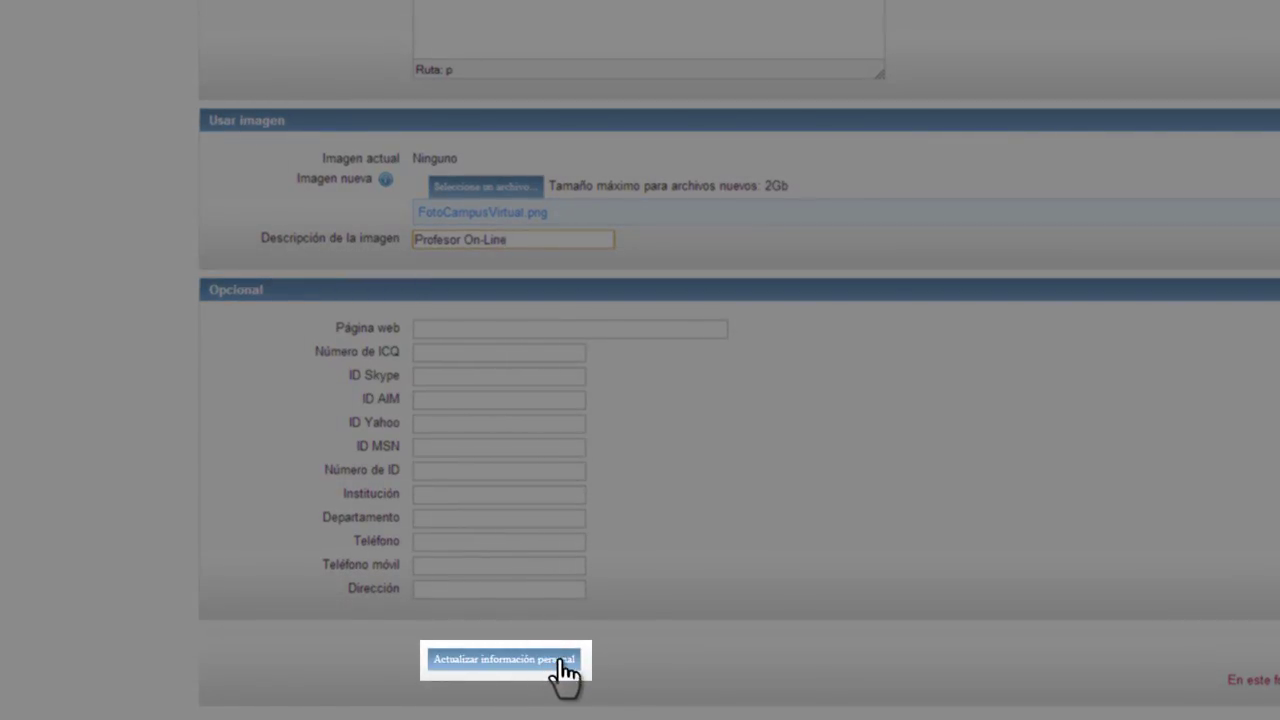
{"action": "left_click", "coordinate": [562, 666]}
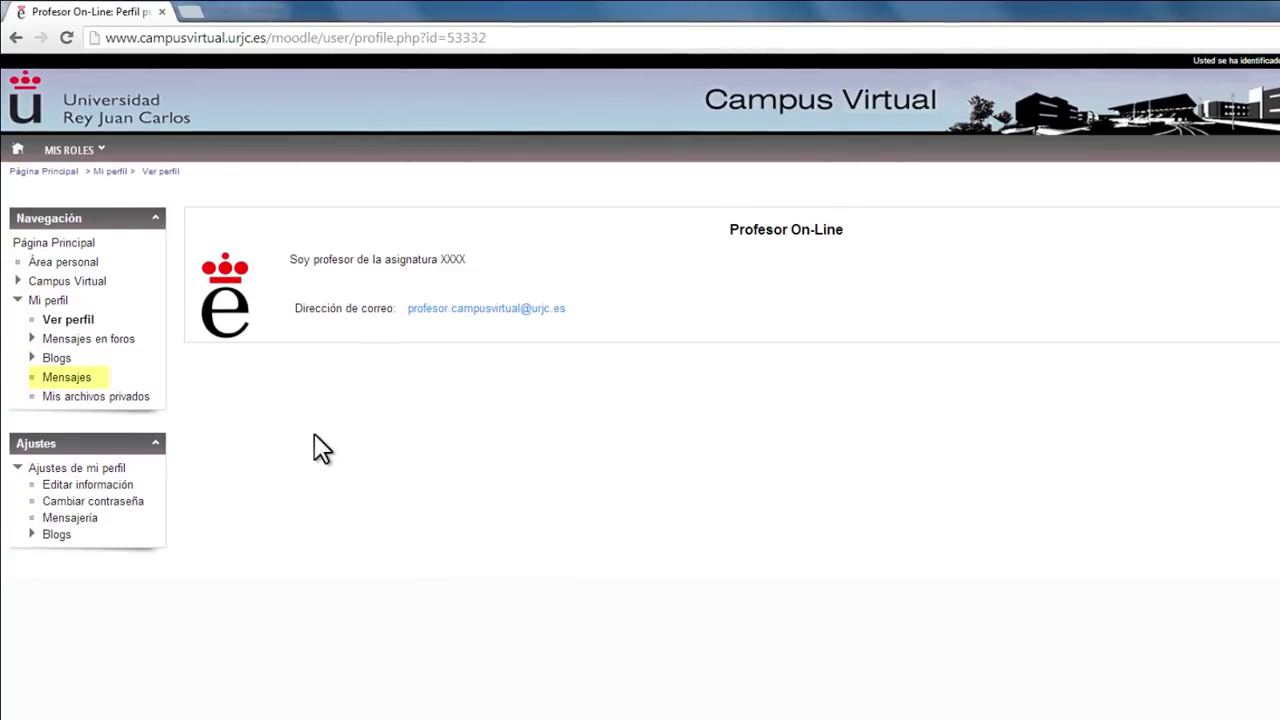
- Open the profile's messages page and look through the available contact, conversation and course views
{"action": "left_click", "coordinate": [70, 379]}
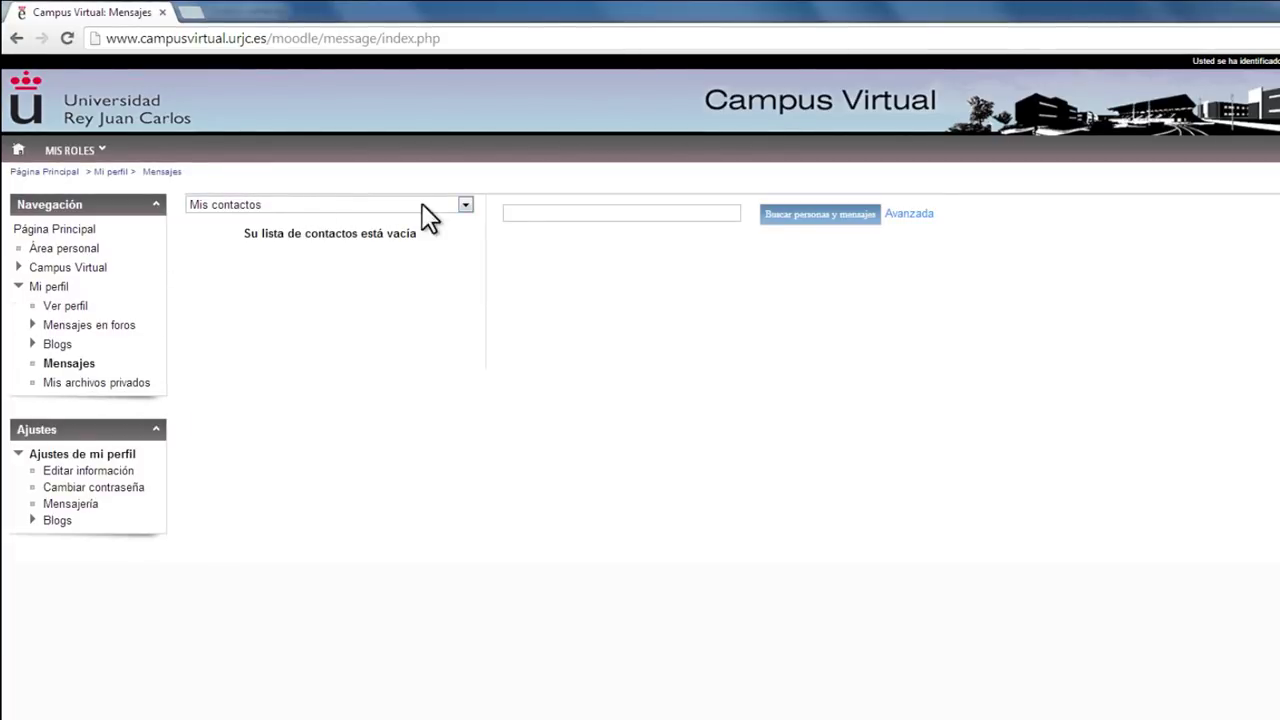
{"action": "left_click", "coordinate": [465, 205]}
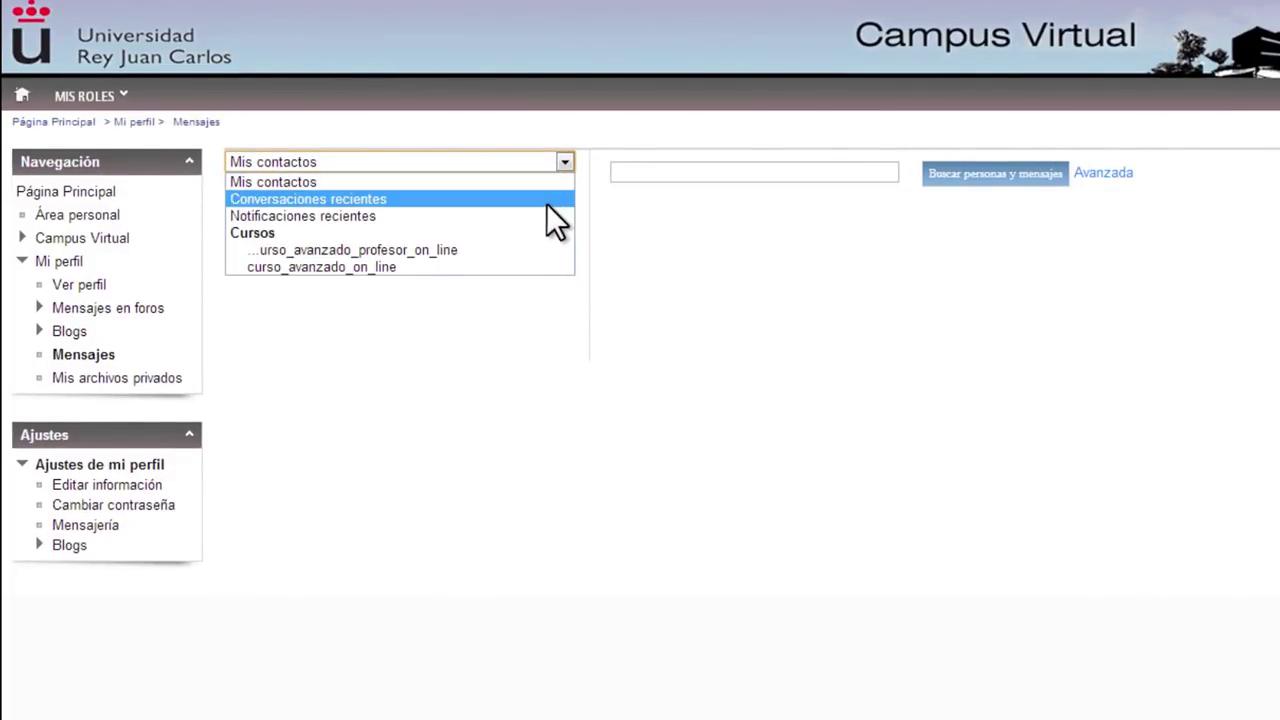
{"action": "left_click", "coordinate": [417, 334]}
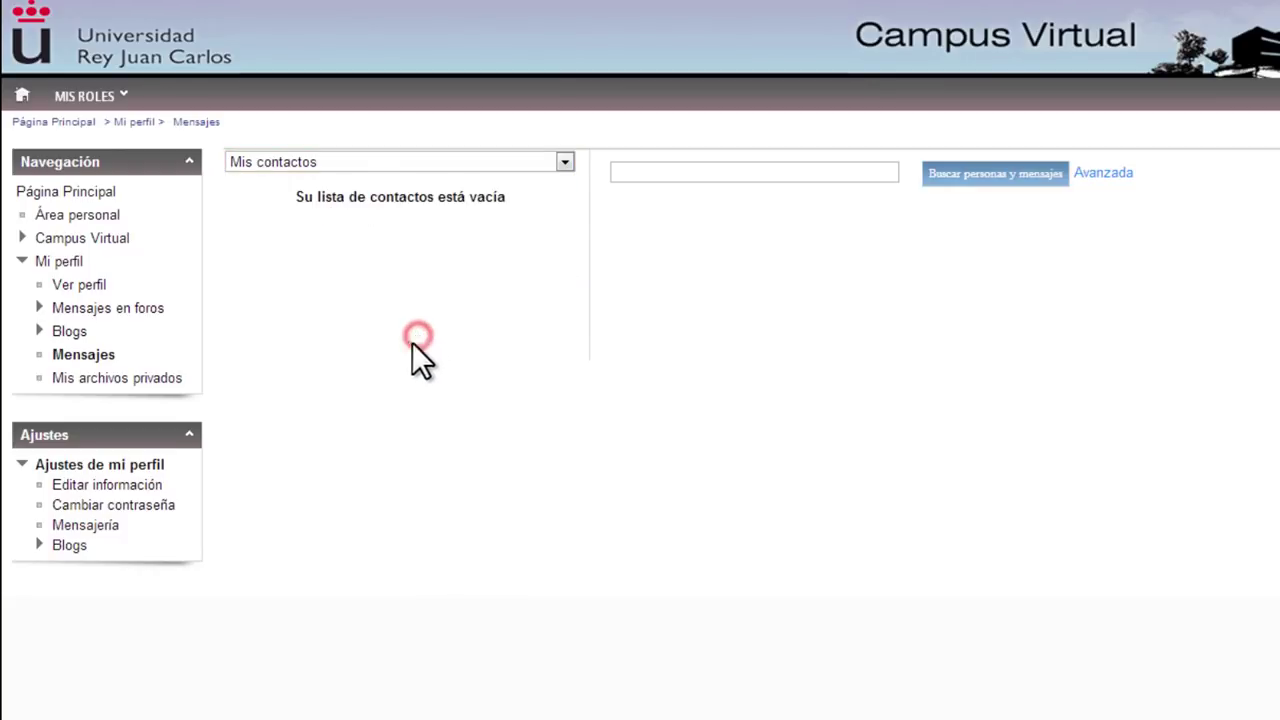
- Open the messaging notification settings and toggle the e-mail option for assignment notifications while offline
{"action": "left_click", "coordinate": [100, 525]}
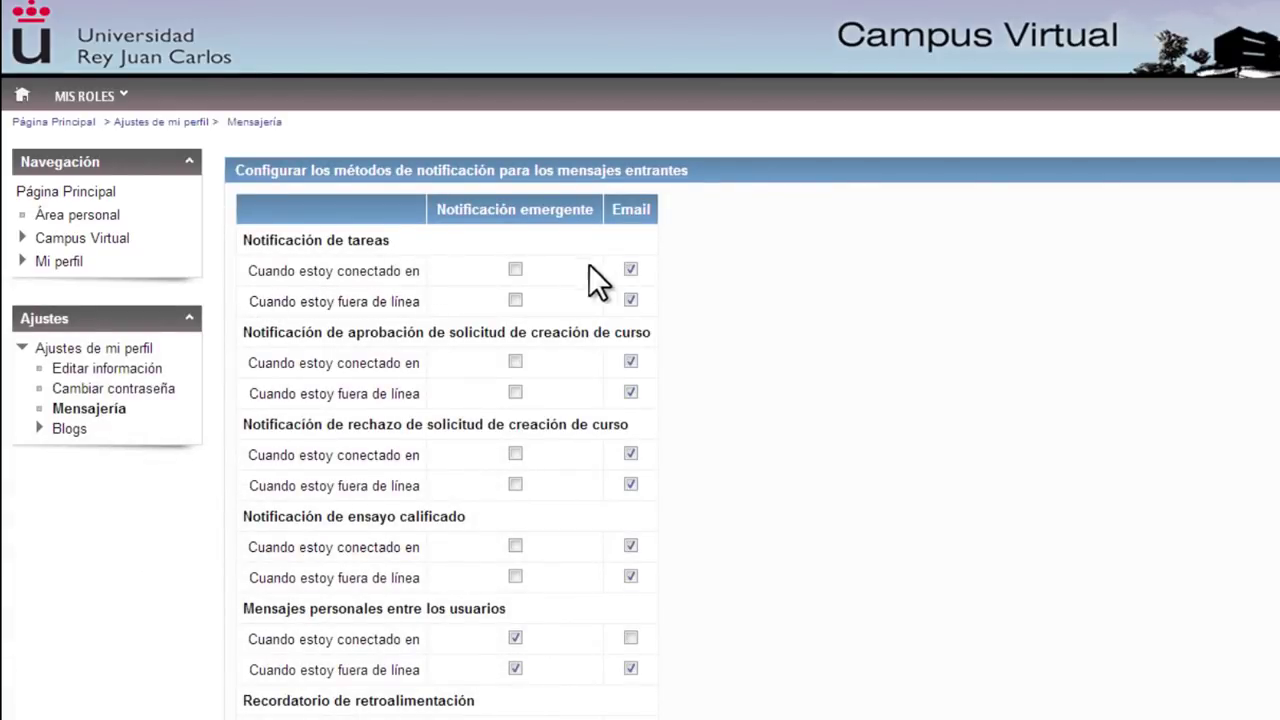
{"action": "left_click", "coordinate": [630, 300]}
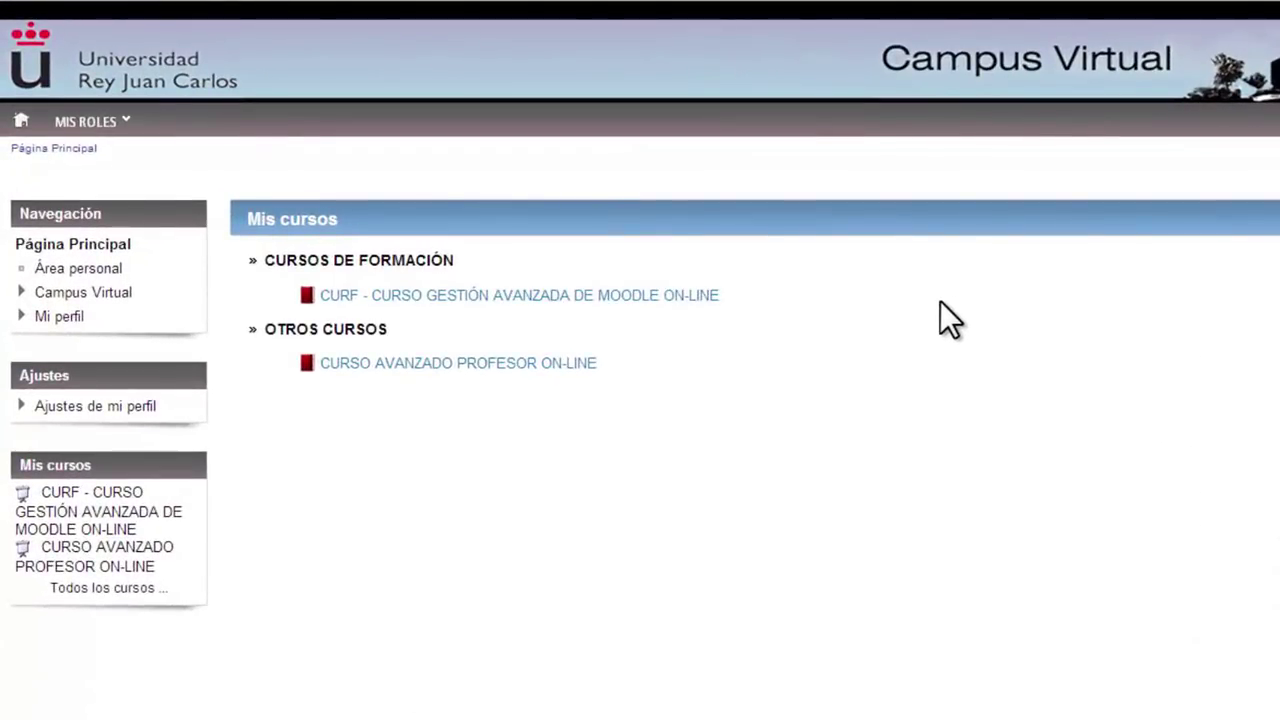
- Open the personal area in customization mode and add the Correo block to it
{"action": "left_click", "coordinate": [104, 270]}
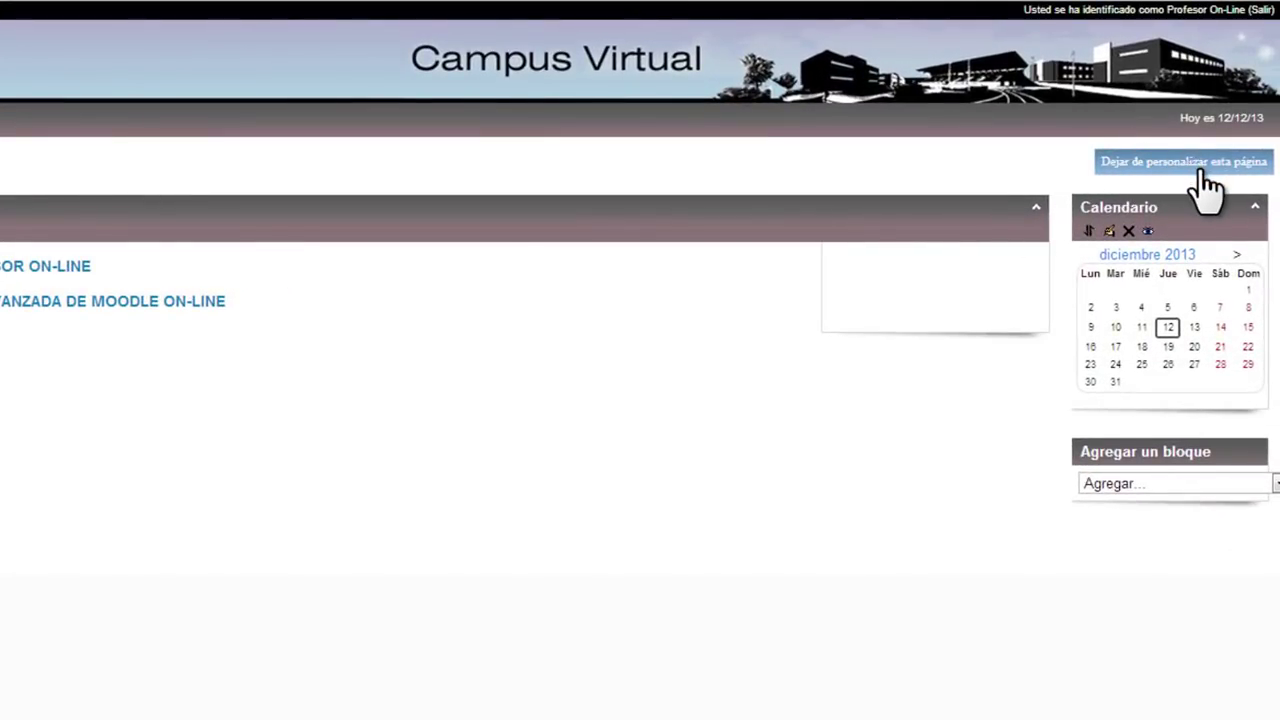
{"action": "left_click", "coordinate": [1191, 481]}
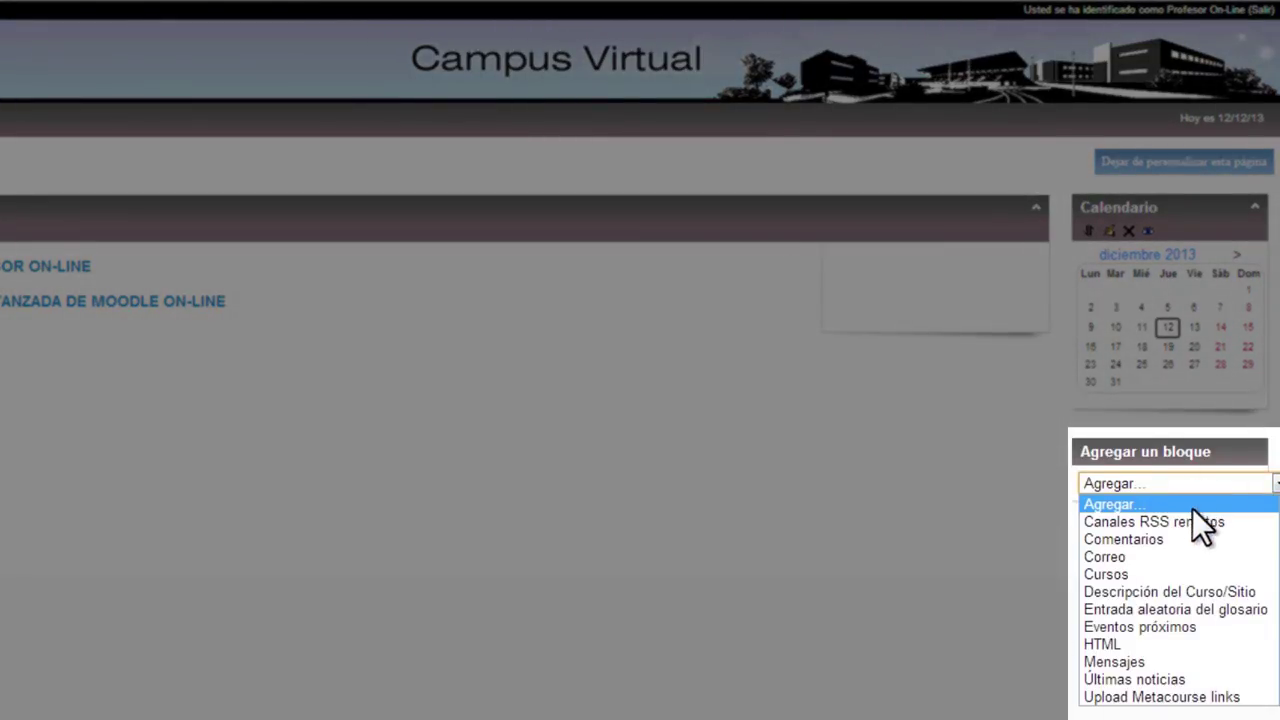
{"action": "left_click", "coordinate": [1167, 554]}
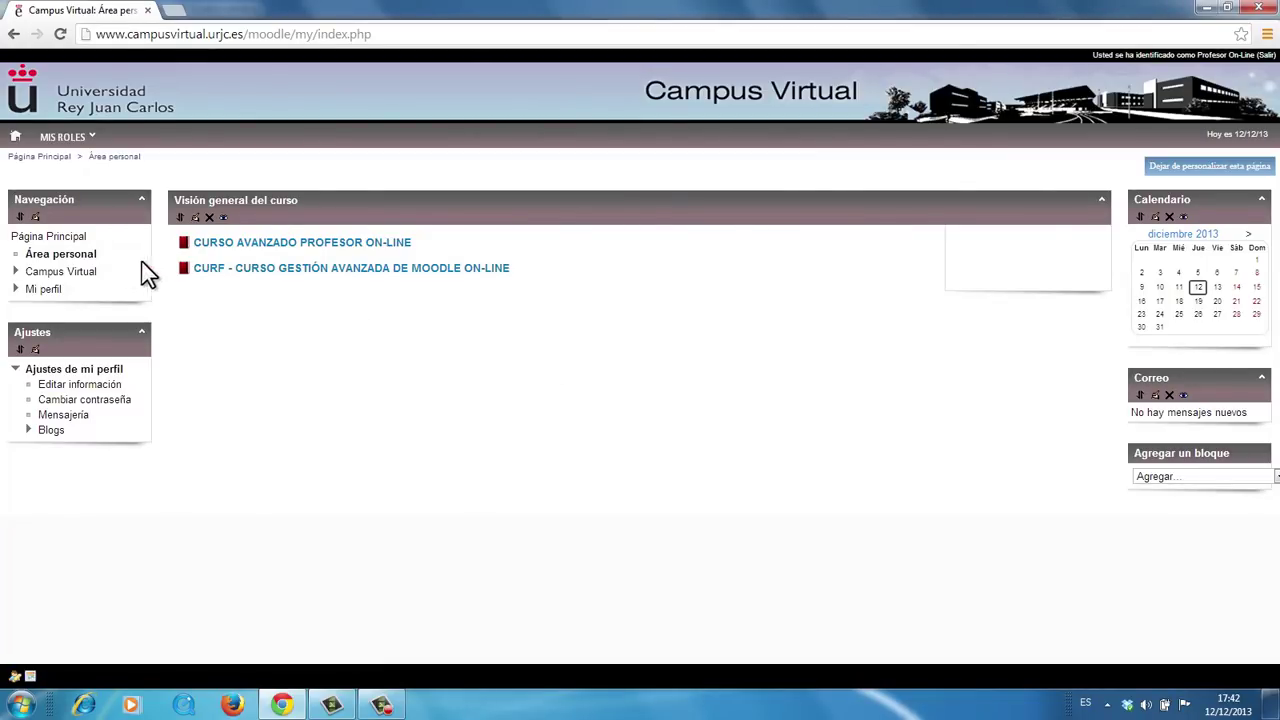
- Open the participants list of CURSO AVANZADO PROFESOR ON-LINE from the main page and examine its role filter options
{"action": "left_click", "coordinate": [48, 240]}
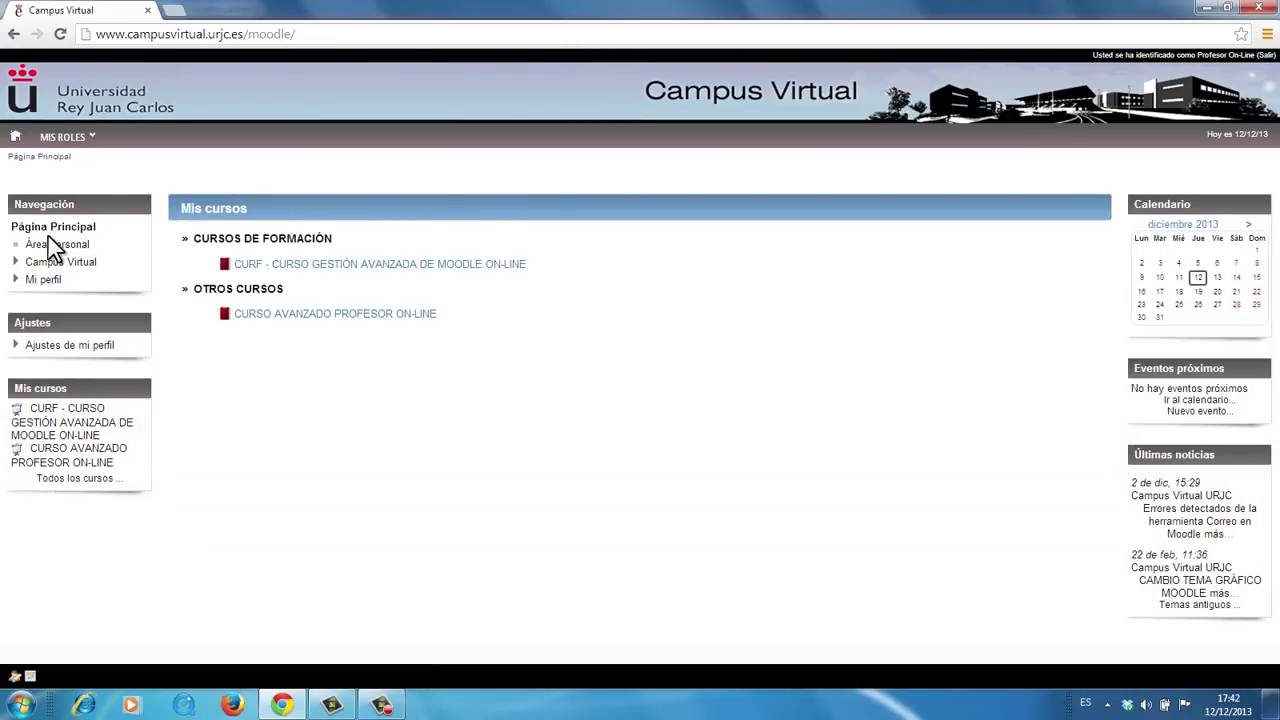
{"action": "left_click", "coordinate": [377, 316]}
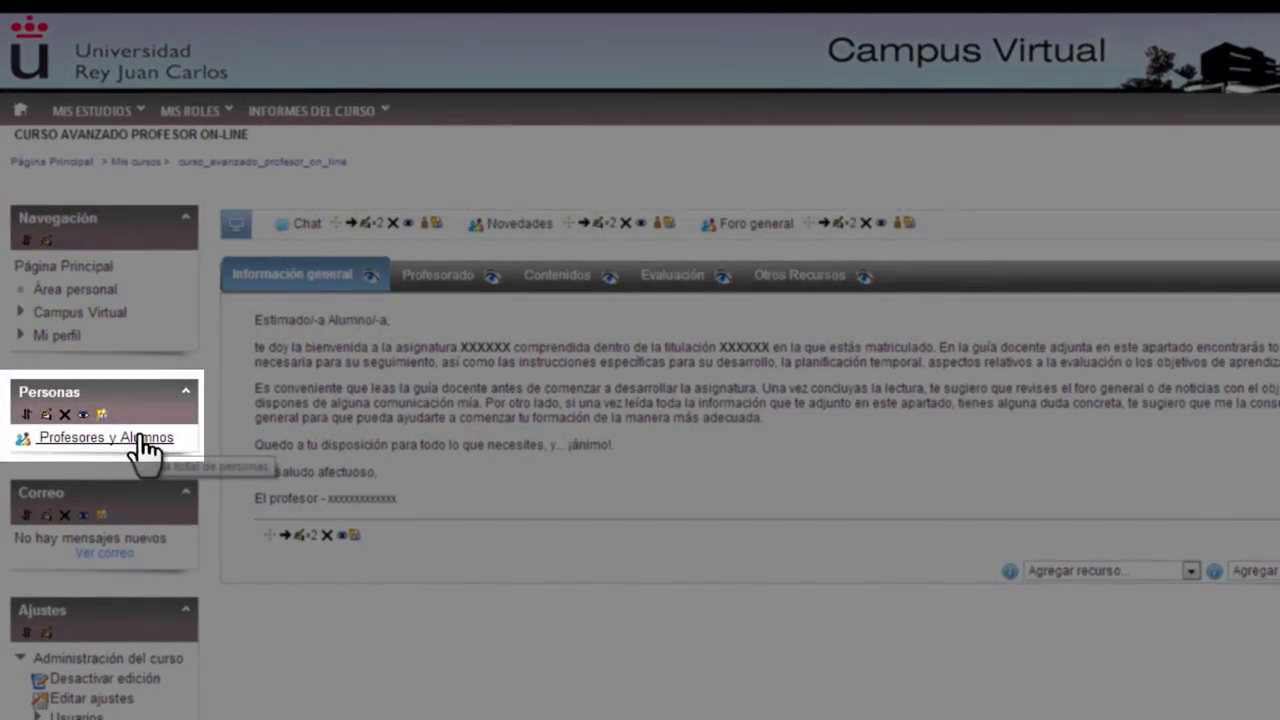
{"action": "left_click", "coordinate": [140, 438]}
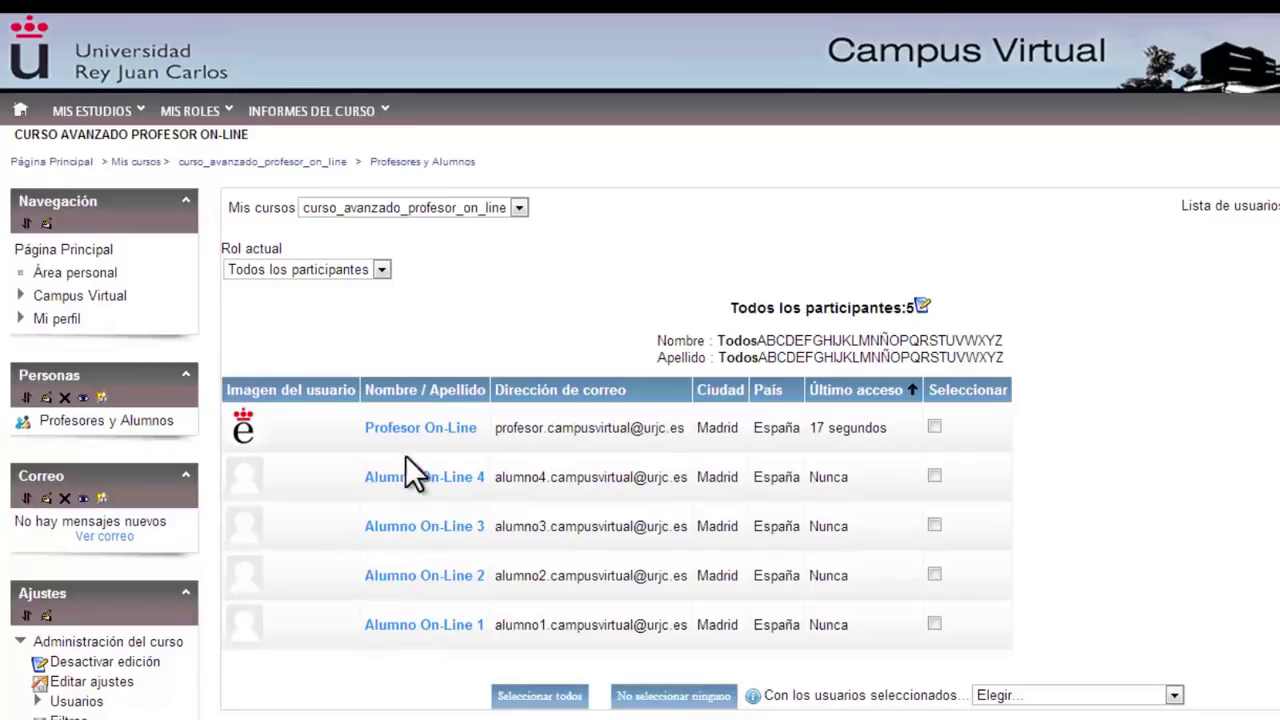
{"action": "left_click", "coordinate": [381, 270]}
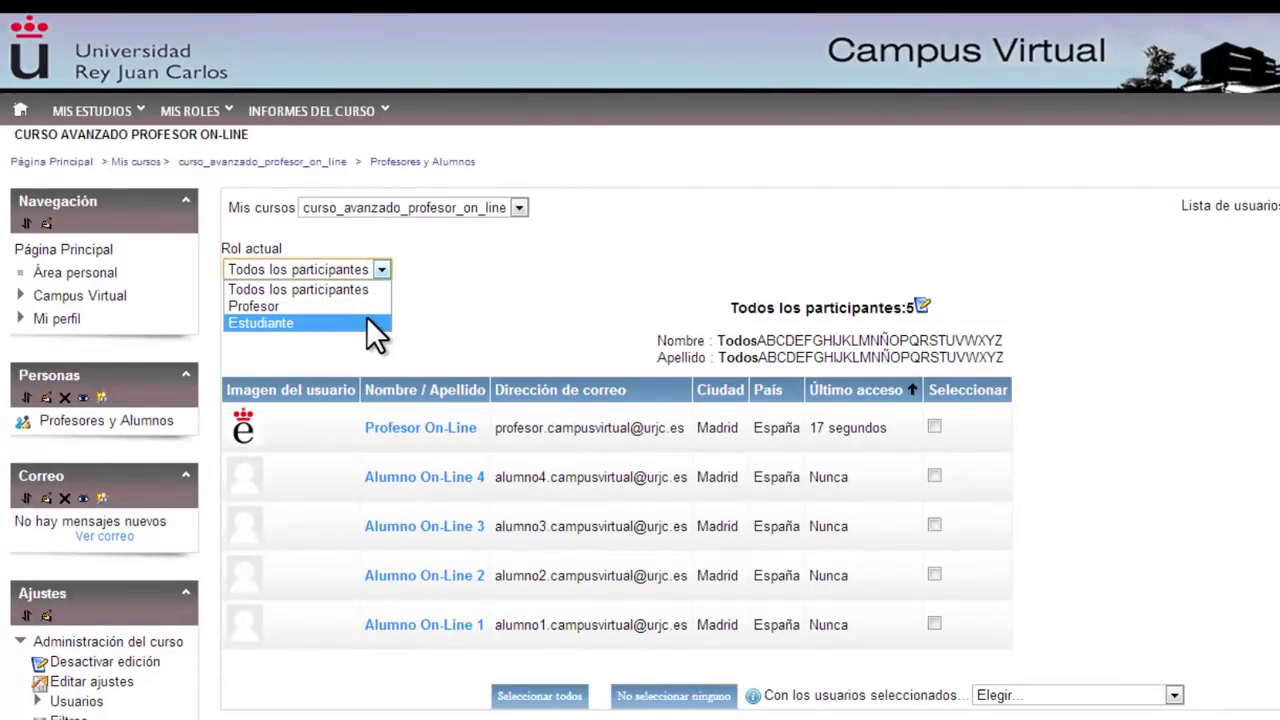
{"action": "scroll", "coordinate": [150, 425], "scroll_direction": "down", "scroll_amount": 3}
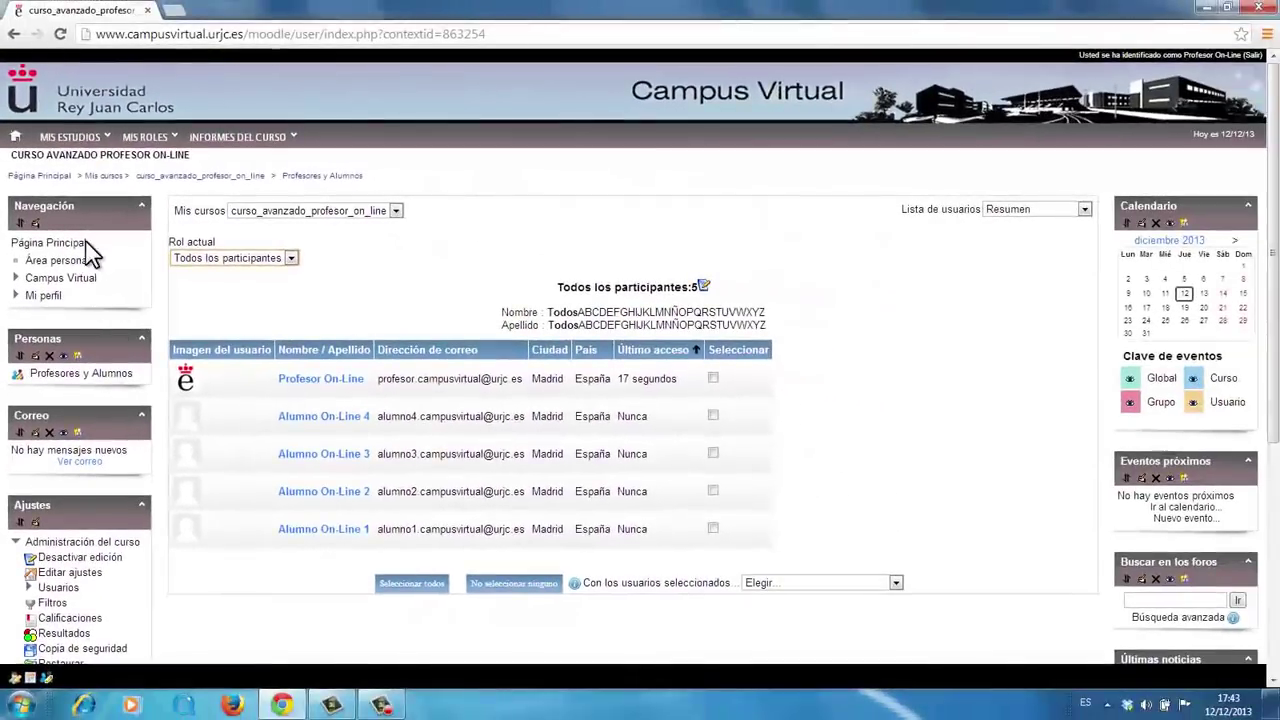
- Open CURSO AVANZADO PROFESOR ON-LINE from the main page and examine its Calendario and Eventos próximos blocks
{"action": "left_click", "coordinate": [57, 176]}
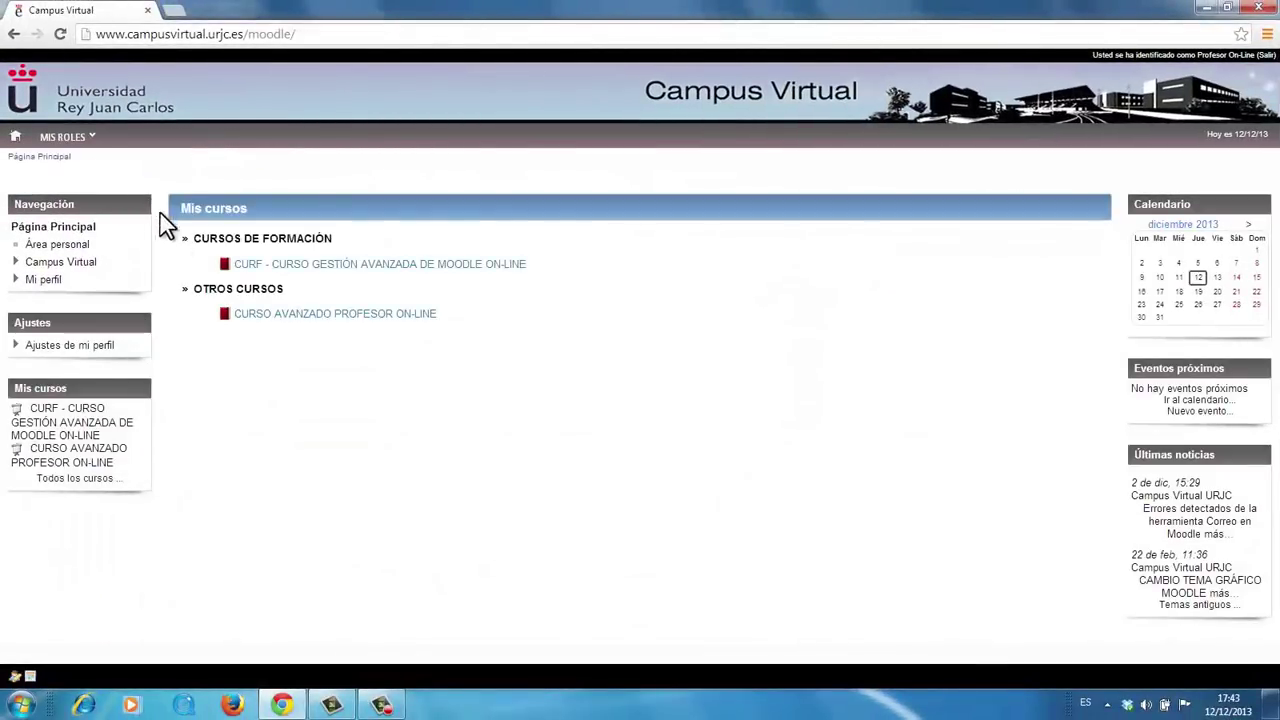
{"action": "left_click", "coordinate": [287, 314]}
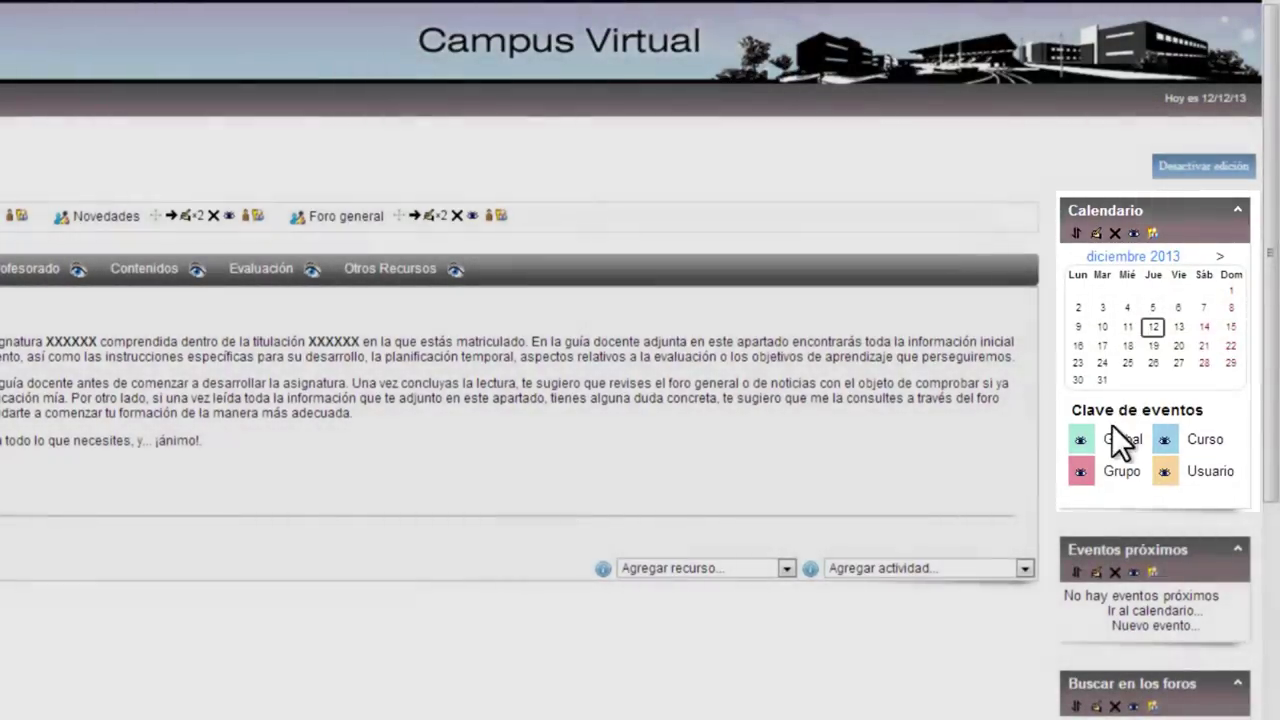
{"action": "scroll", "coordinate": [1136, 453], "scroll_direction": "down", "scroll_amount": 2}
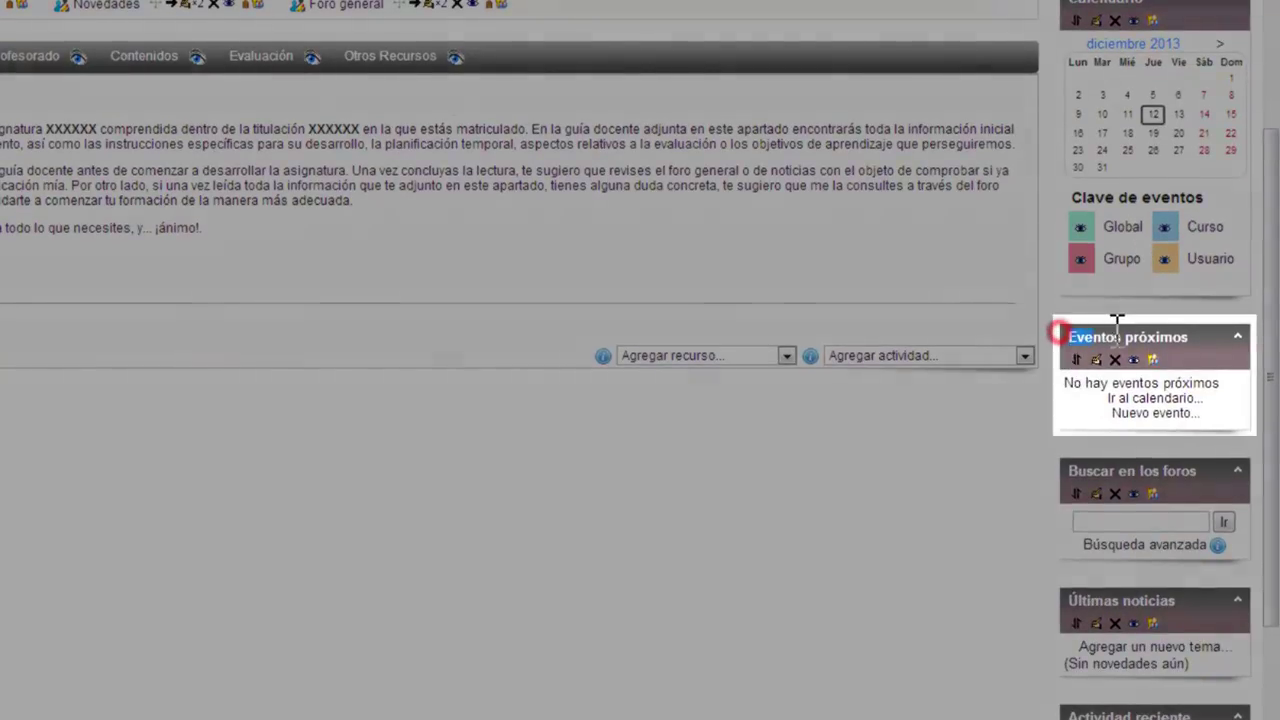
{"action": "left_click_drag", "start_coordinate": [1057, 335], "coordinate": [1191, 320]}
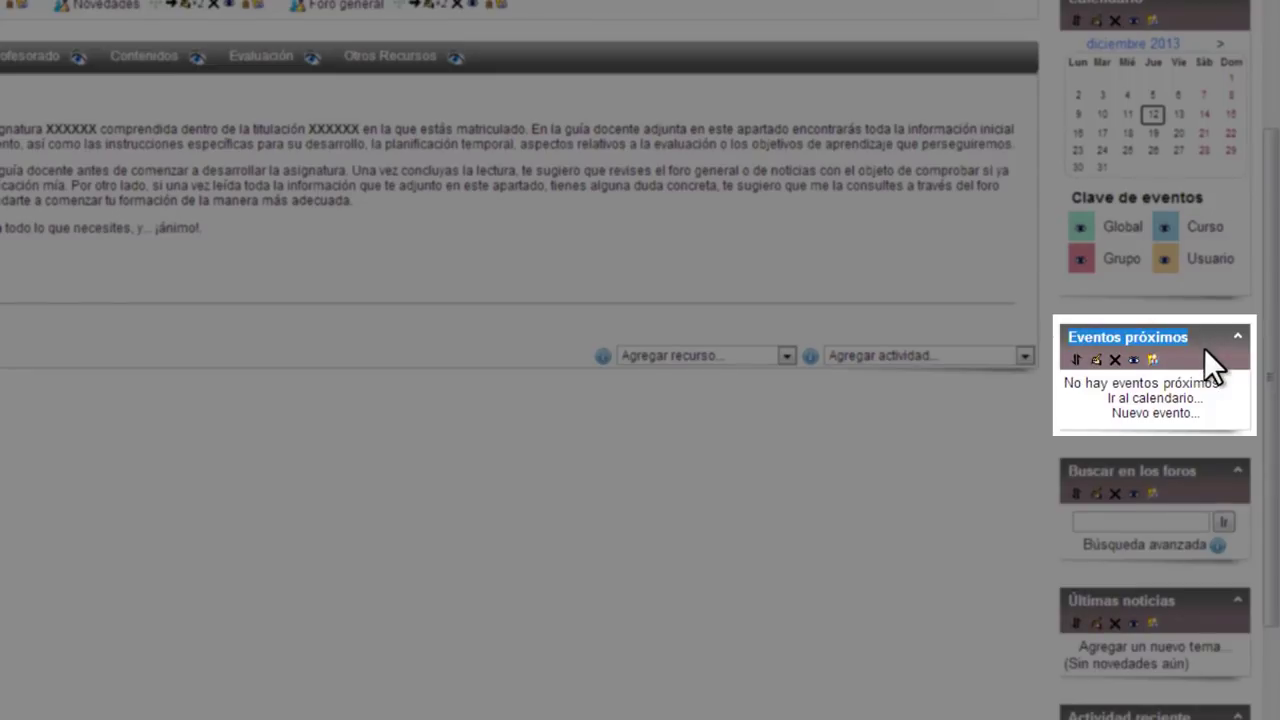
{"action": "left_click", "coordinate": [1204, 348]}
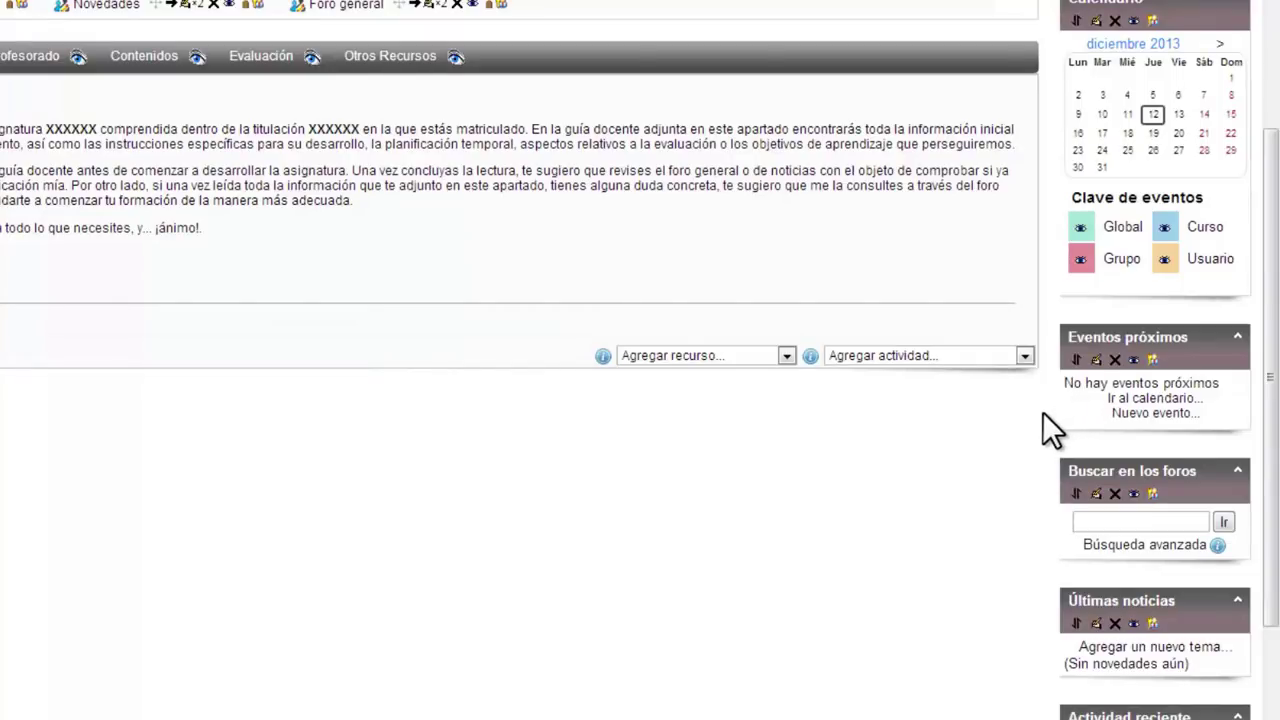
- Examine the course's Buscar en los foros block with its search field, and the Últimas noticias block below it
{"action": "scroll", "coordinate": [1037, 403], "scroll_direction": "down", "scroll_amount": 2}
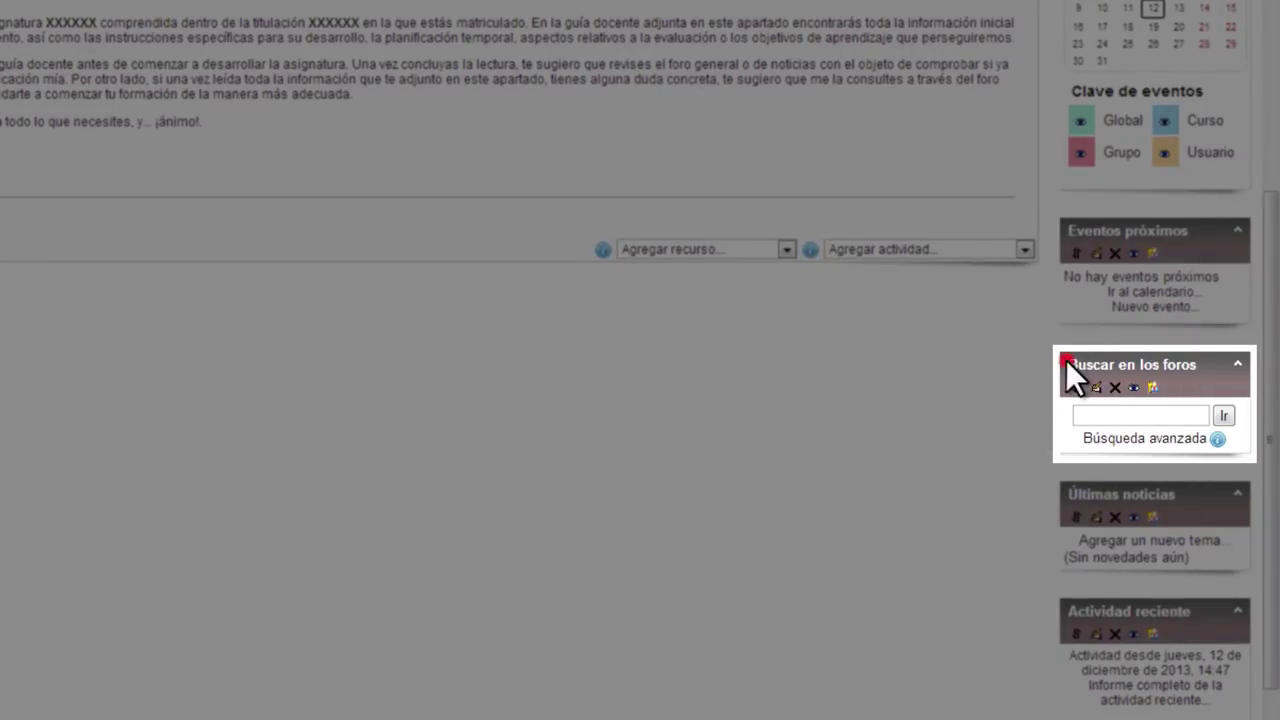
{"action": "left_click_drag", "start_coordinate": [1066, 360], "coordinate": [1199, 362]}
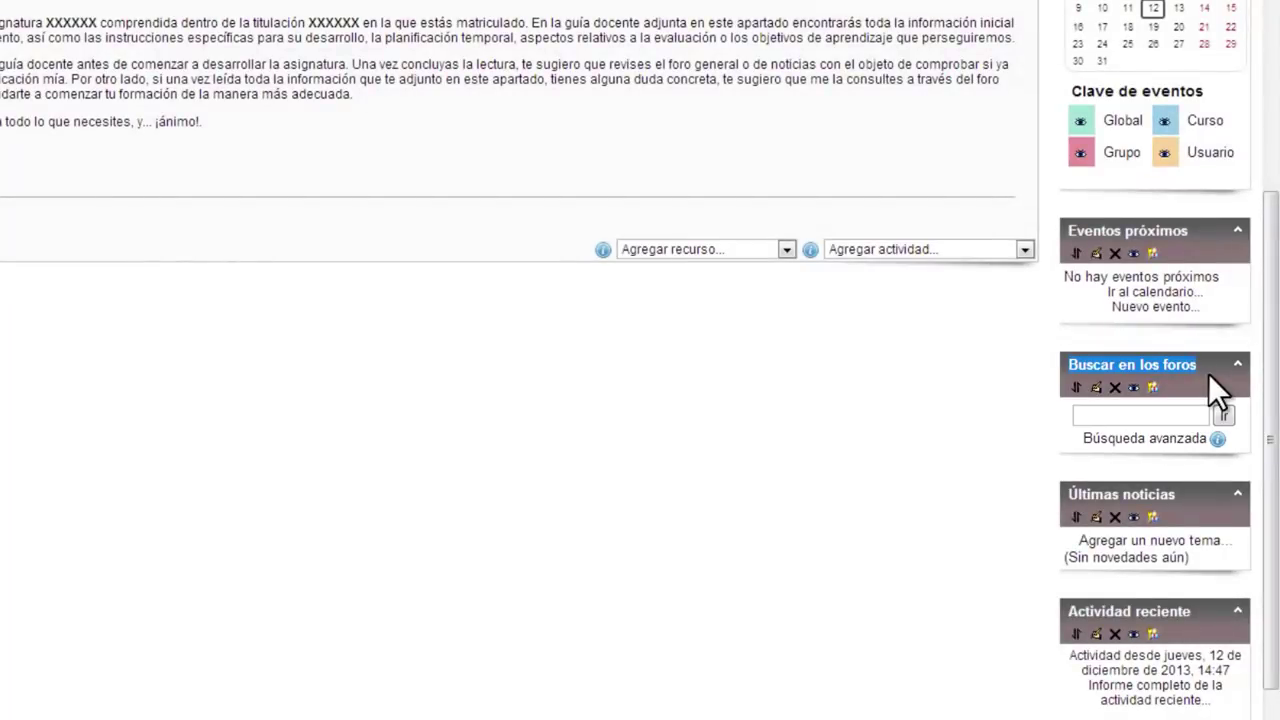
{"action": "left_click", "coordinate": [1208, 373]}
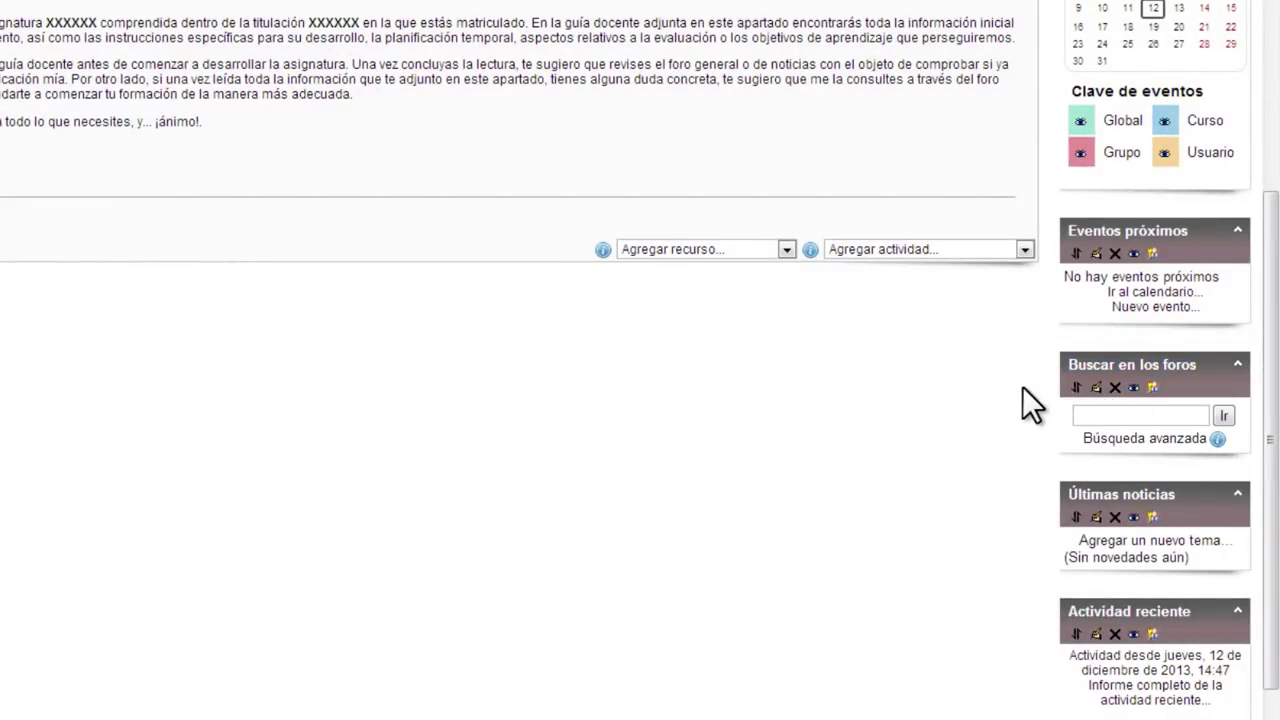
{"action": "scroll", "coordinate": [1022, 386], "scroll_direction": "down", "scroll_amount": 2}
{"action": "left_click", "coordinate": [1110, 308]}
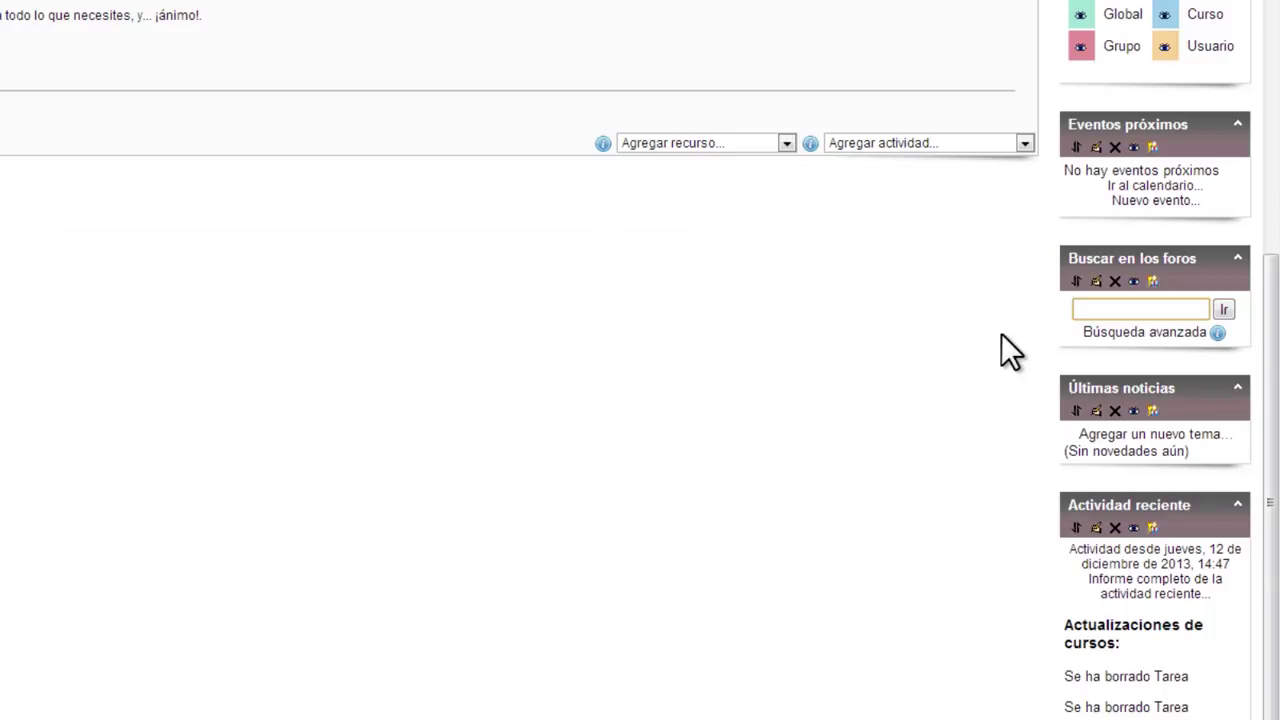
{"action": "scroll", "coordinate": [1001, 333], "scroll_direction": "down", "scroll_amount": 1}
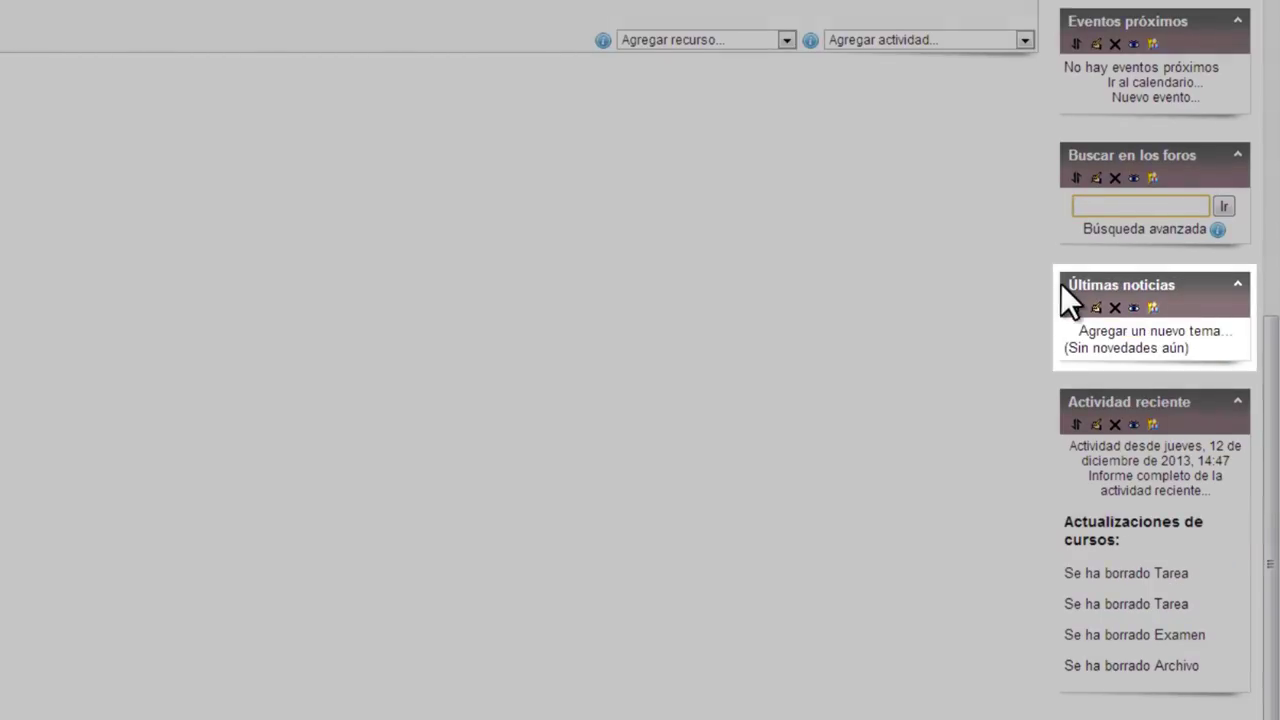
{"action": "left_click_drag", "start_coordinate": [1061, 283], "coordinate": [1172, 282]}
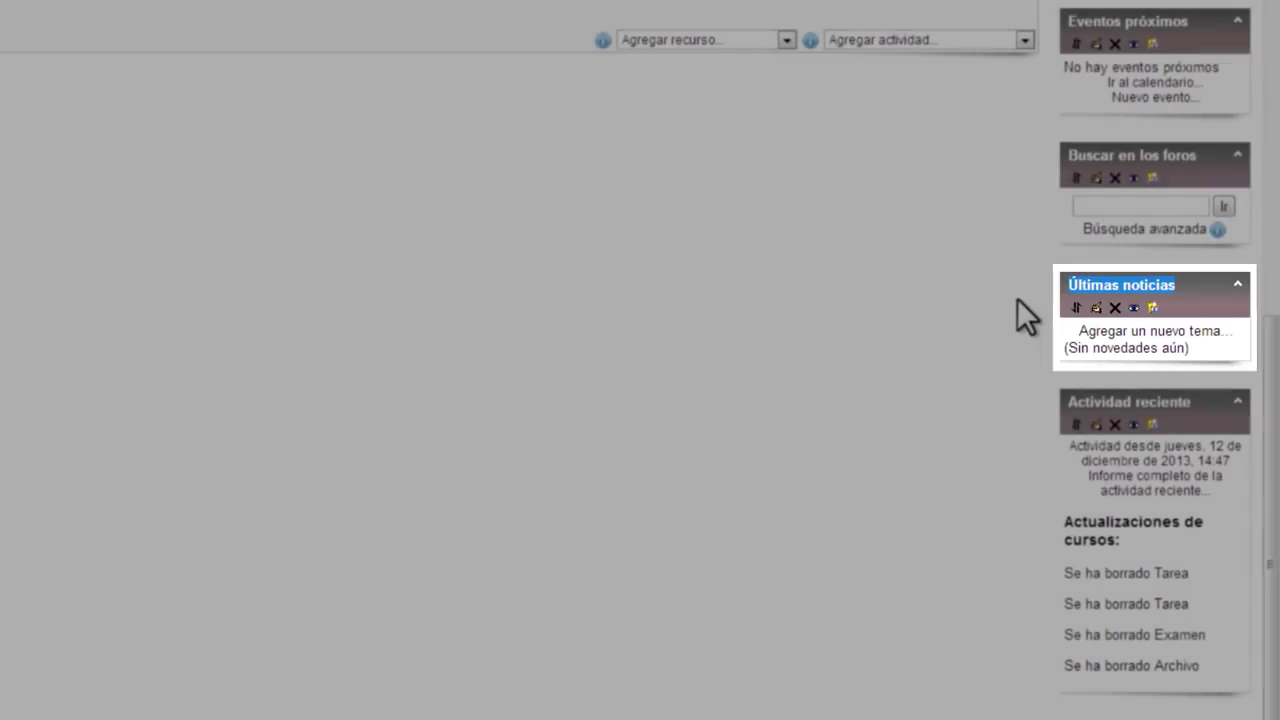
{"action": "left_click", "coordinate": [1017, 298]}
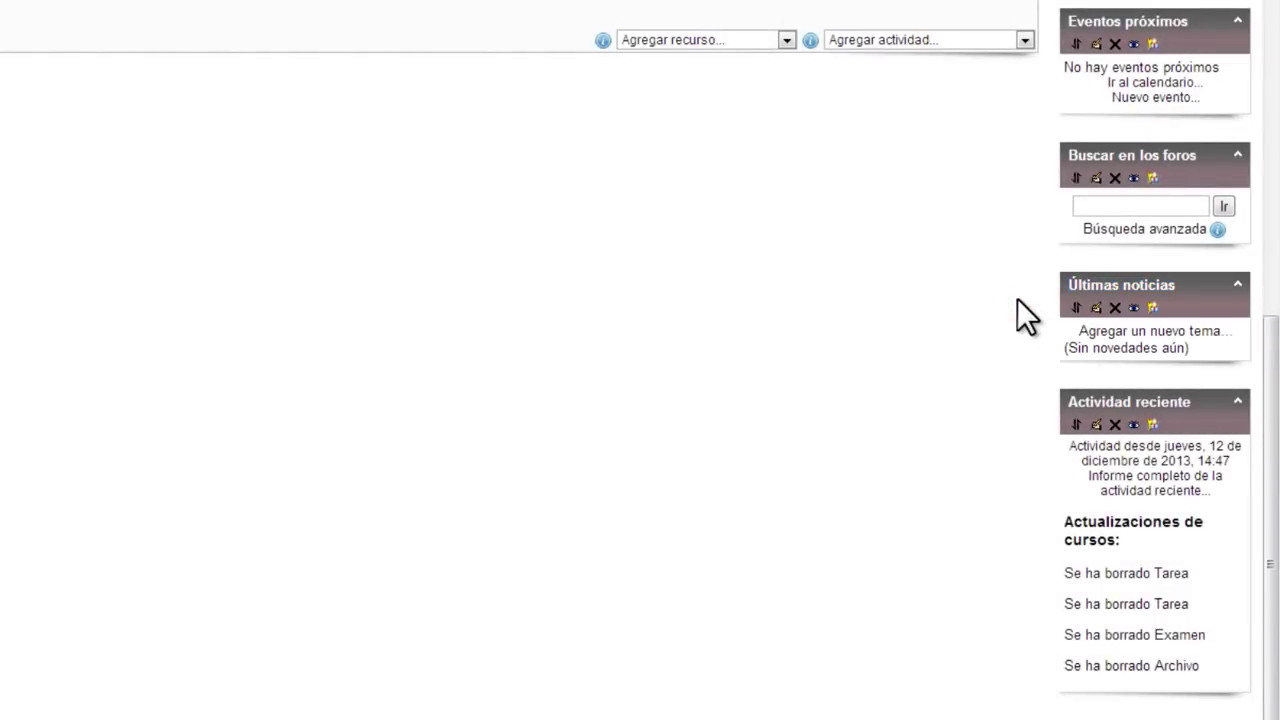